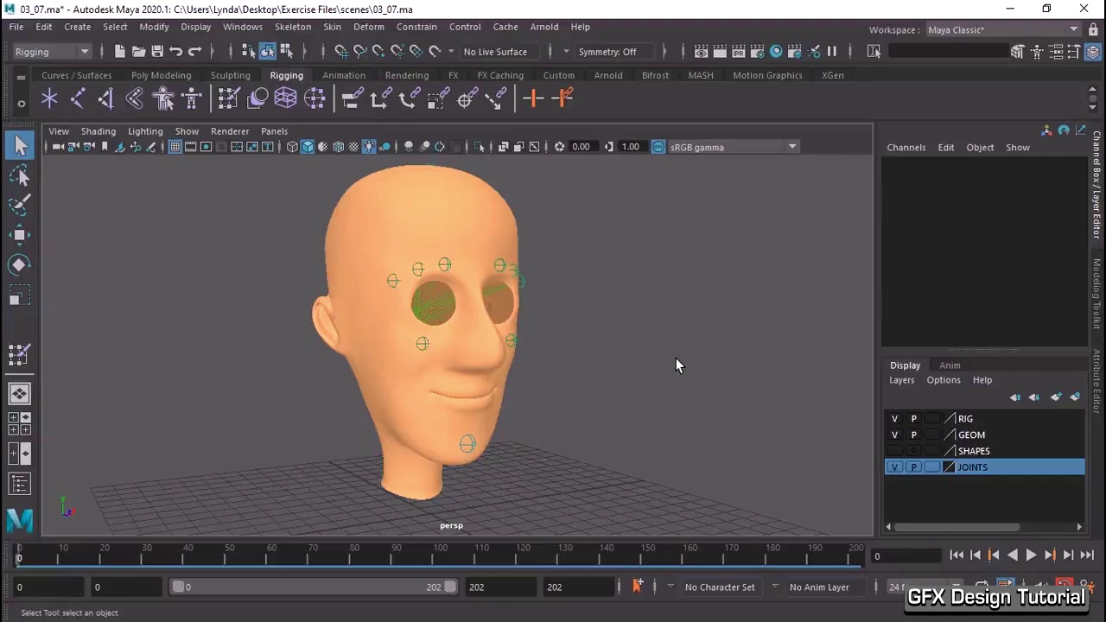
- Play back and stop the existing face animation from a front-on view
{"action": "left_click_drag", "start_coordinate": [406, 447], "coordinate": [177, 496], "text": "alt"}
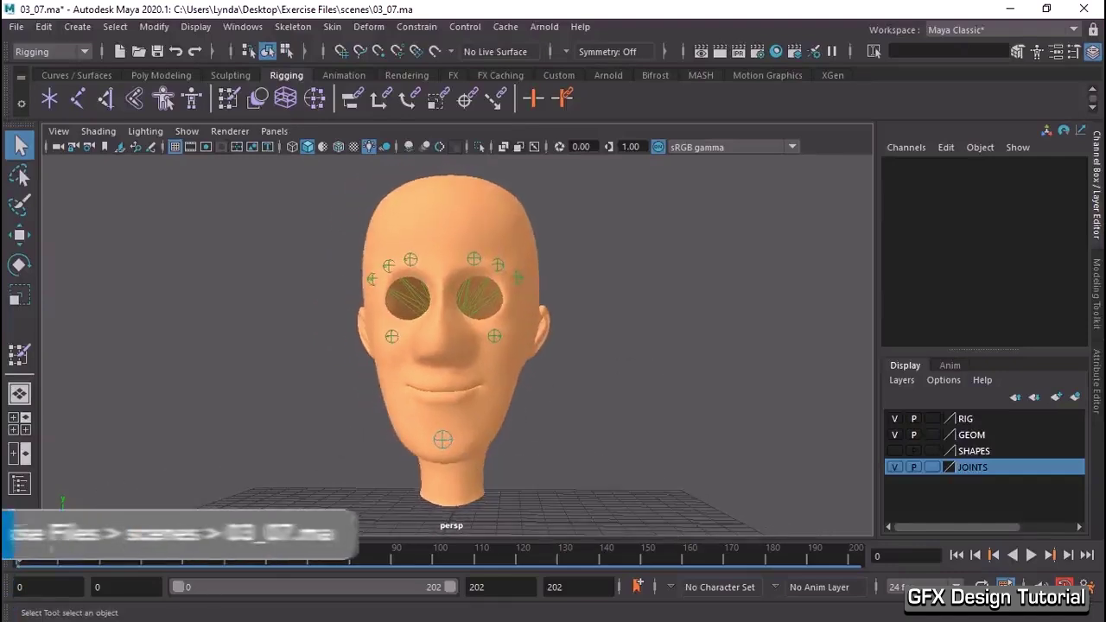
{"action": "key", "text": "alt+v"}
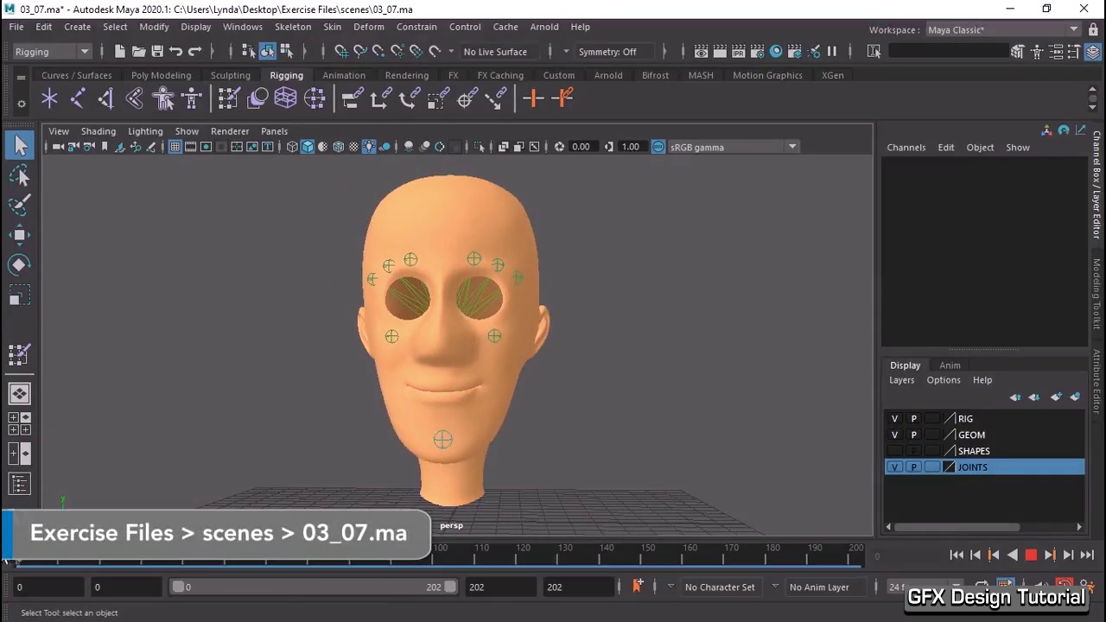
{"action": "key", "text": "alt+v"}
- Turn on X-Ray Joints in the viewport shading and select joint_Jaw1
{"action": "mouse_move", "coordinate": [380, 396]}
{"action": "left_mouse_down", "text": "alt"}
{"action": "mouse_move", "coordinate": [466, 417]}
{"action": "mouse_move", "coordinate": [394, 420]}
{"action": "mouse_move", "coordinate": [447, 372]}
{"action": "left_mouse_up", "text": "alt"}
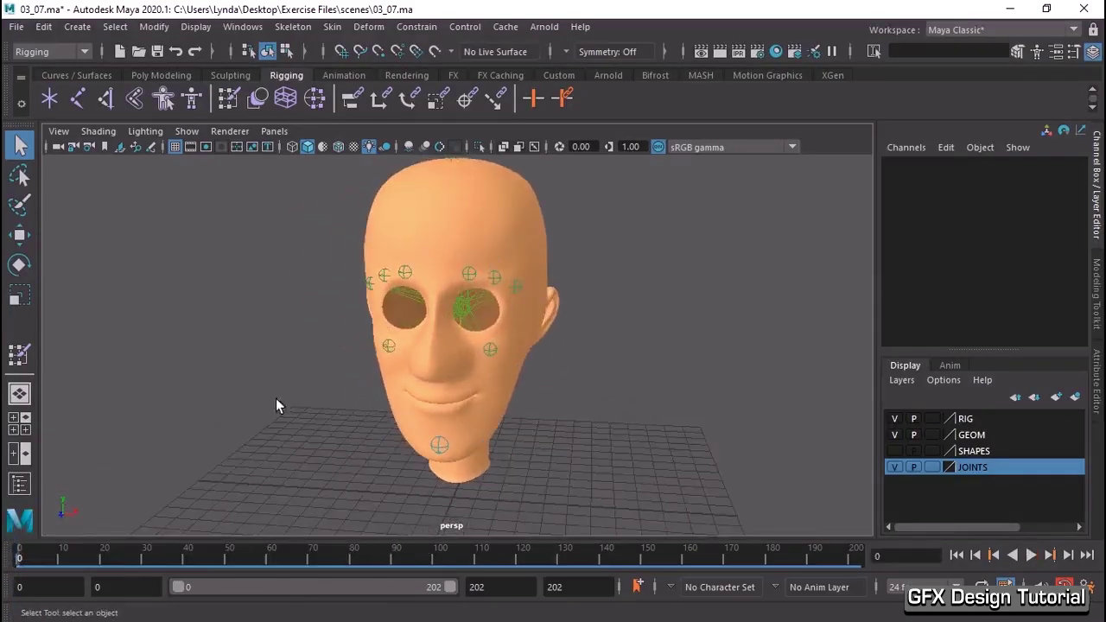
{"action": "right_click_drag", "start_coordinate": [276, 403], "coordinate": [432, 400], "text": "alt"}
{"action": "left_click_drag", "start_coordinate": [432, 400], "coordinate": [536, 387], "text": "alt"}
{"action": "middle_click_drag", "start_coordinate": [535, 387], "coordinate": [514, 337], "text": "alt"}
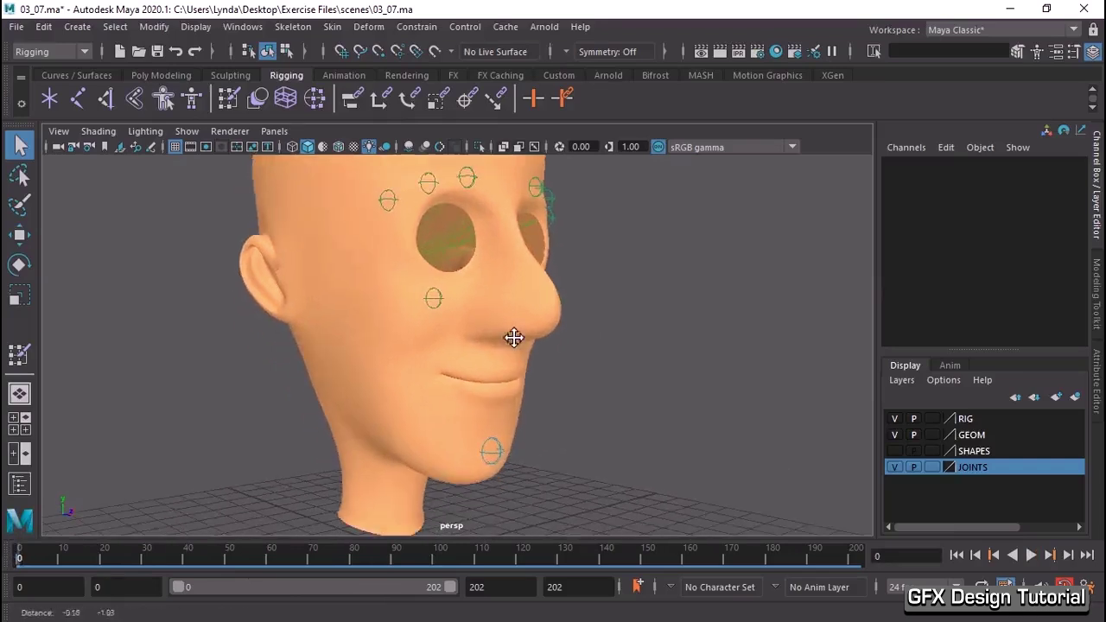
{"action": "left_click", "coordinate": [98, 132]}
{"action": "left_click", "coordinate": [116, 304]}
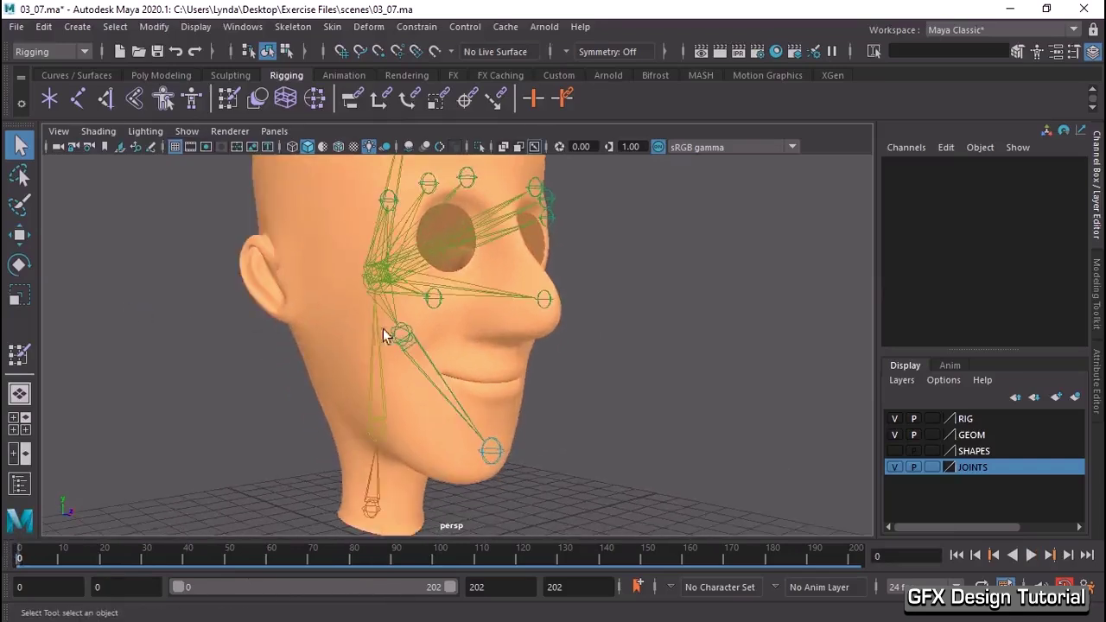
{"action": "left_click", "coordinate": [395, 333]}
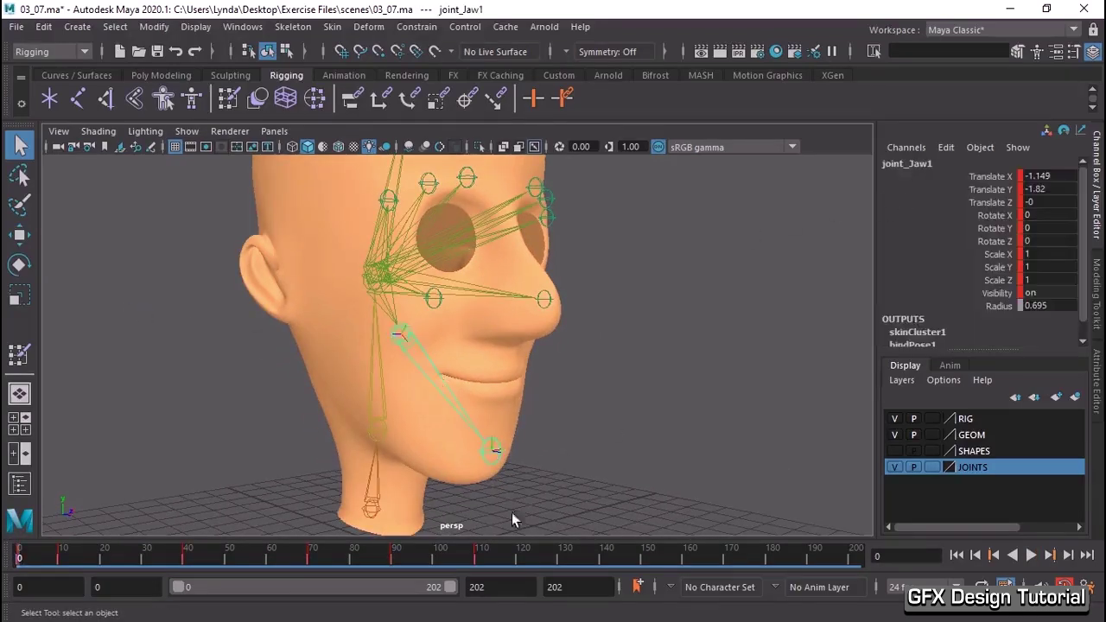
- Delete joint_Jaw1's animation keys across frames 0–140 on the time slider
{"action": "left_click_drag", "start_coordinate": [608, 556], "coordinate": [17, 555], "text": "shift"}
{"action": "right_click", "coordinate": [76, 556]}
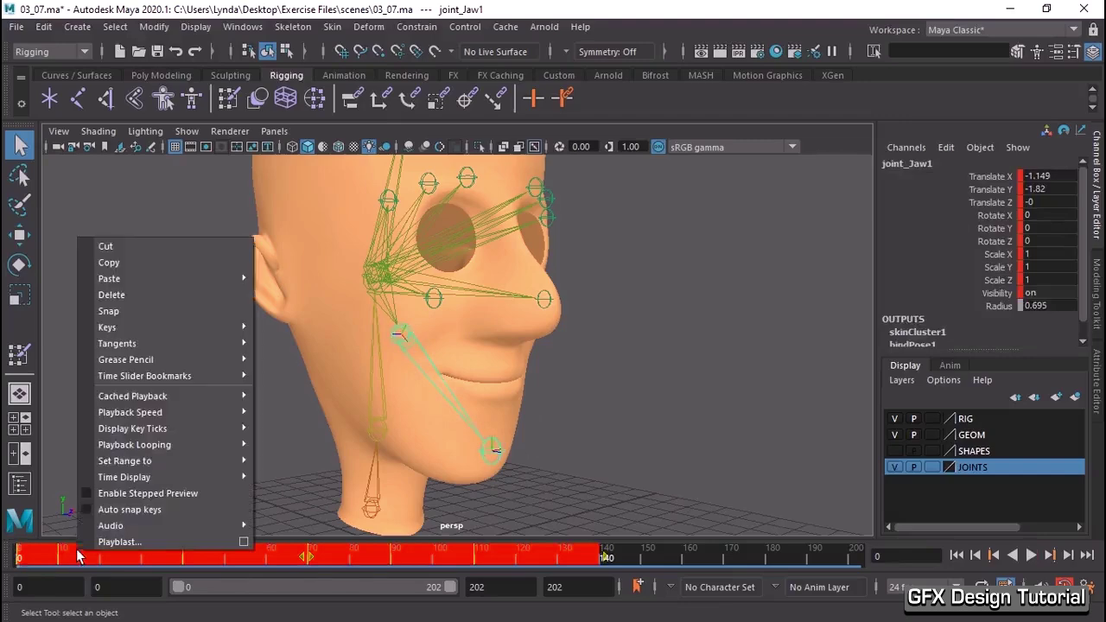
{"action": "left_click", "coordinate": [109, 297]}
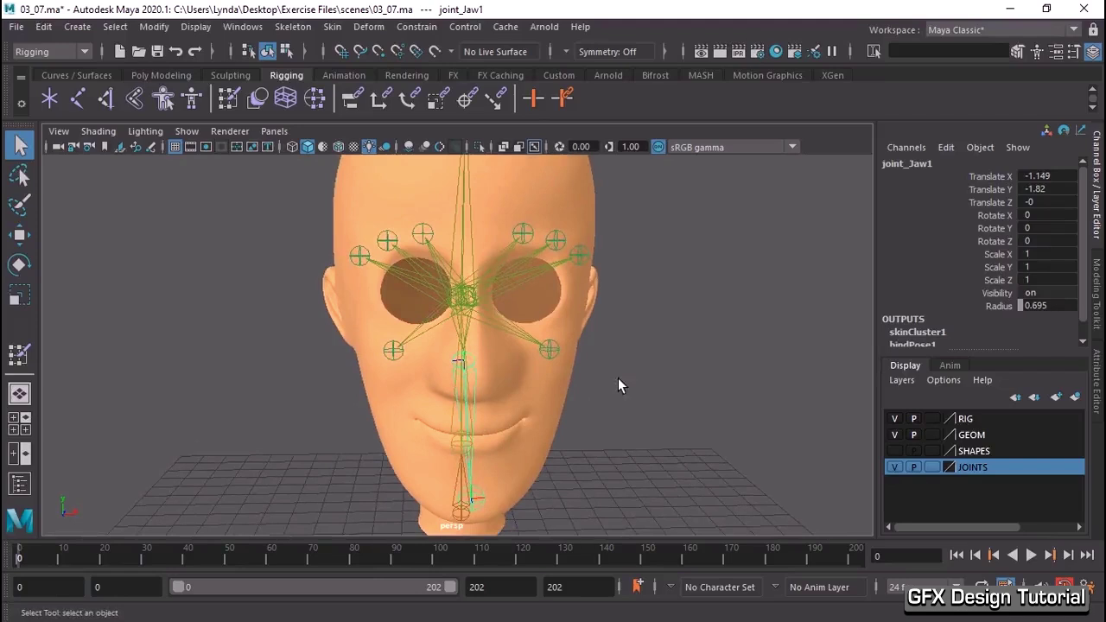
- Select joint_Cheek_L and set its starting key at frame 0
{"action": "left_click", "coordinate": [544, 347]}
{"action": "mouse_move", "coordinate": [635, 327]}
{"action": "left_mouse_down", "text": "alt"}
{"action": "mouse_move", "coordinate": [599, 357]}
{"action": "mouse_move", "coordinate": [690, 353]}
{"action": "mouse_move", "coordinate": [648, 352]}
{"action": "left_mouse_up", "text": "alt"}
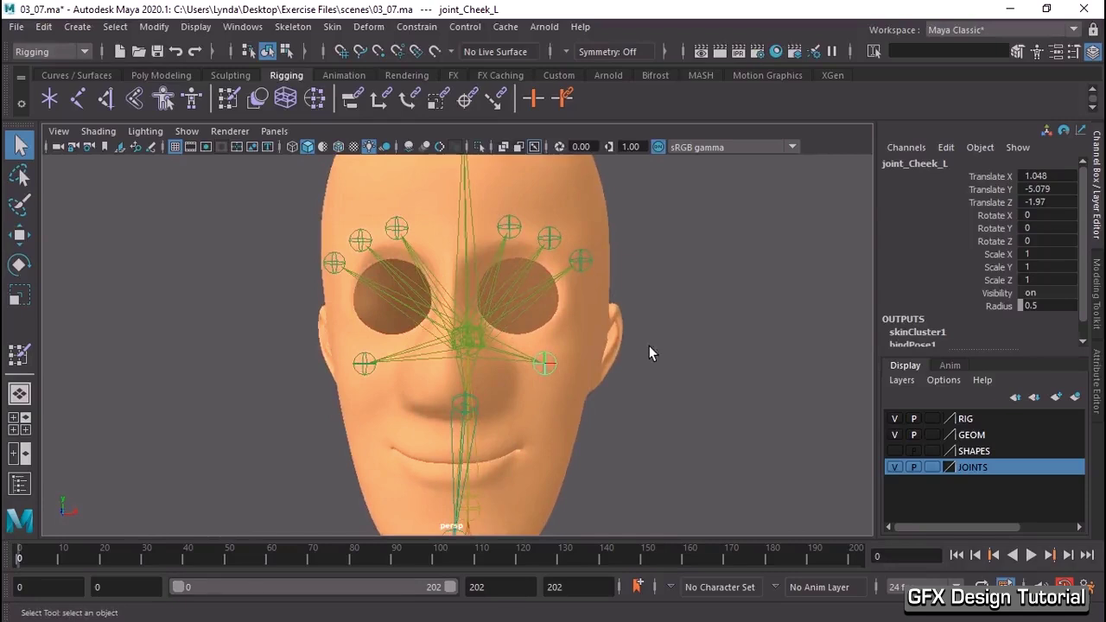
{"action": "right_click_drag", "start_coordinate": [525, 370], "coordinate": [562, 372], "text": "alt"}
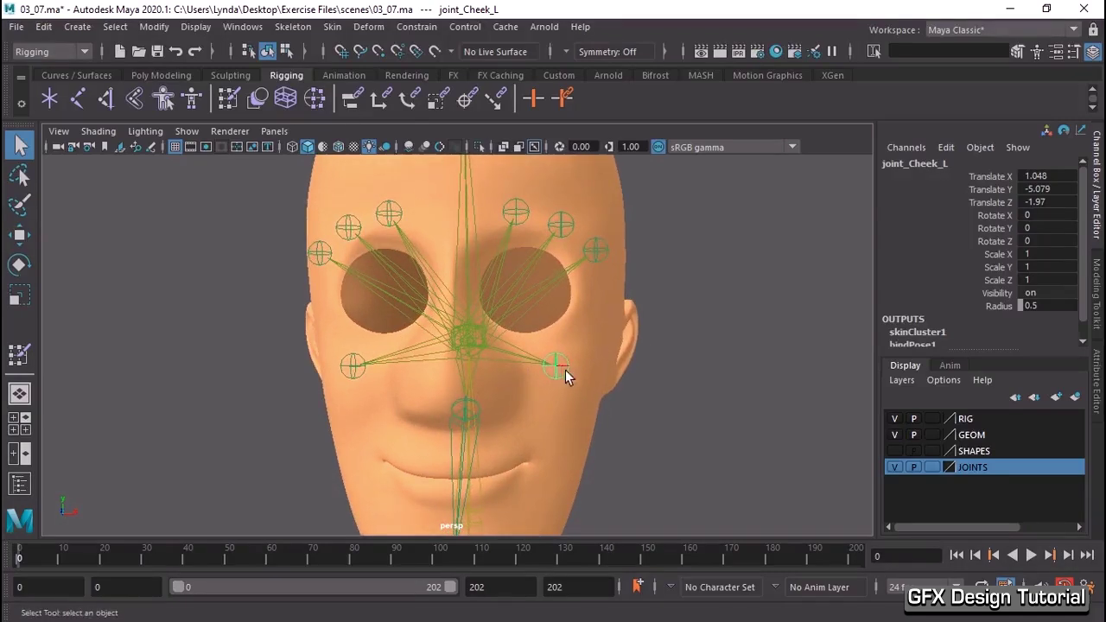
{"action": "mouse_move", "coordinate": [266, 425]}
{"action": "middle_mouse_down", "text": "alt"}
{"action": "mouse_move", "coordinate": [264, 442]}
{"action": "mouse_move", "coordinate": [267, 432]}
{"action": "middle_mouse_up", "text": "alt"}
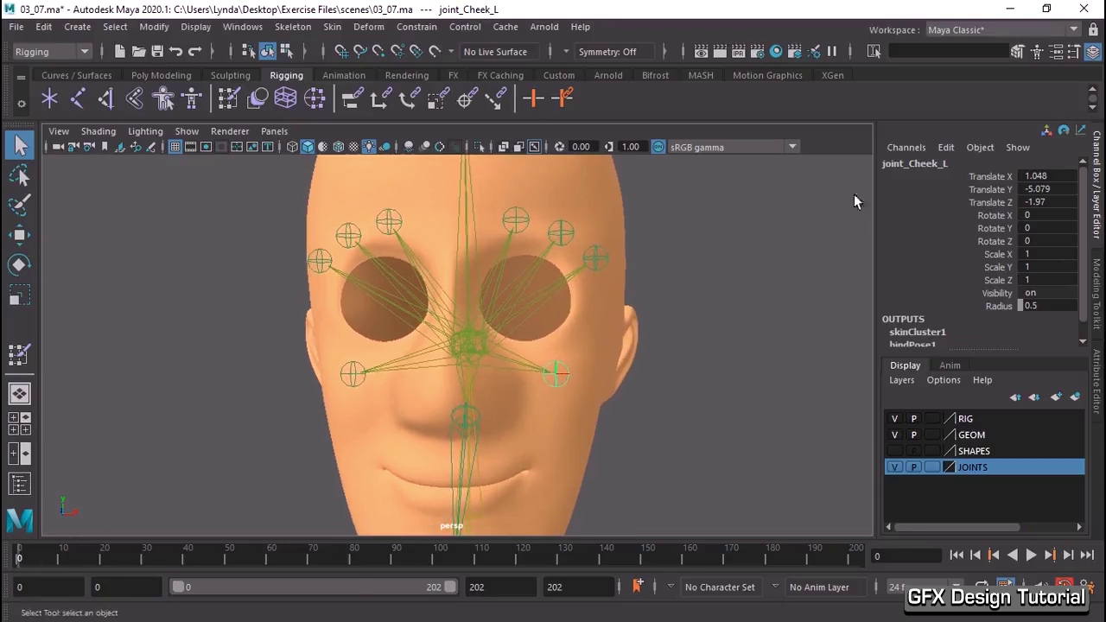
{"action": "key", "text": "s"}
- Raise the cheek joint at frame 40, lower it at frame 70, and play back
{"action": "left_click", "coordinate": [61, 559]}
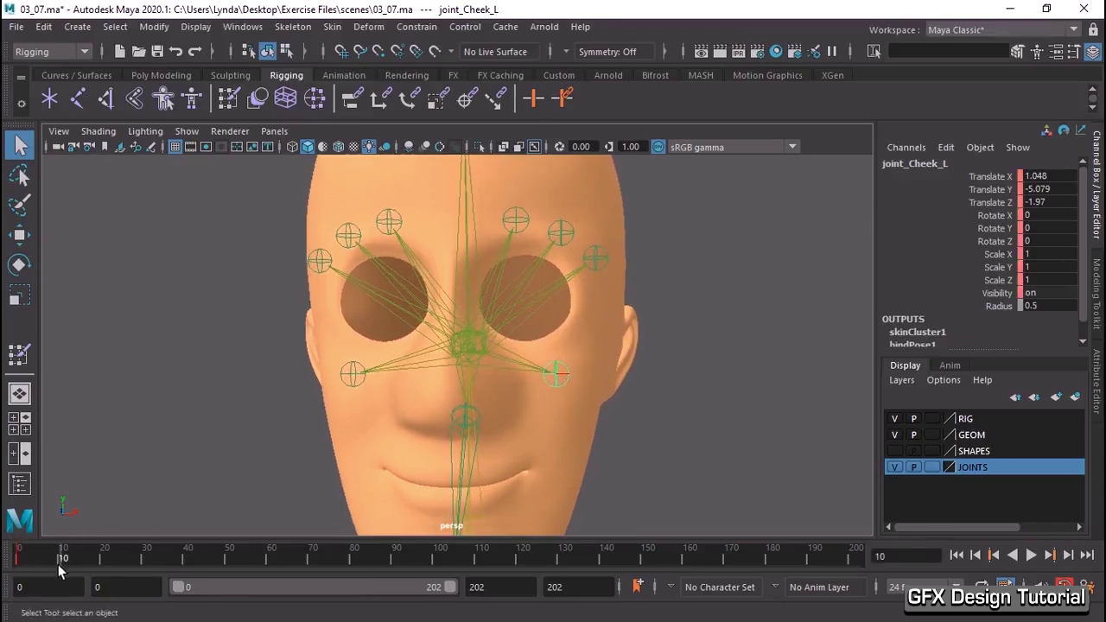
{"action": "key", "text": "alt+v"}
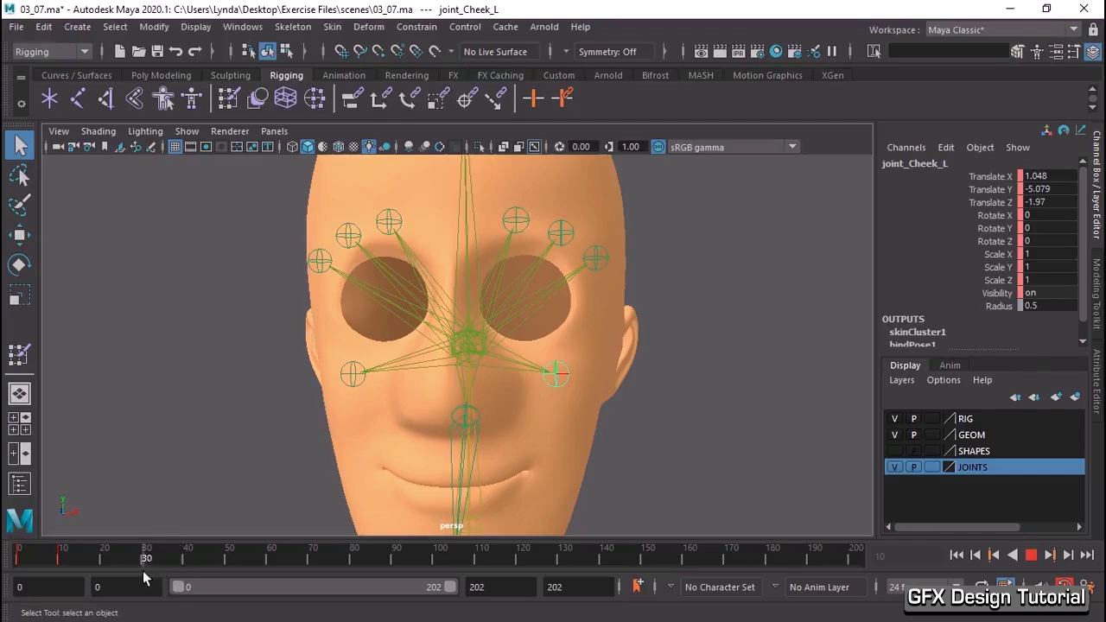
{"action": "key", "text": "alt+v"}
{"action": "key", "text": "w"}
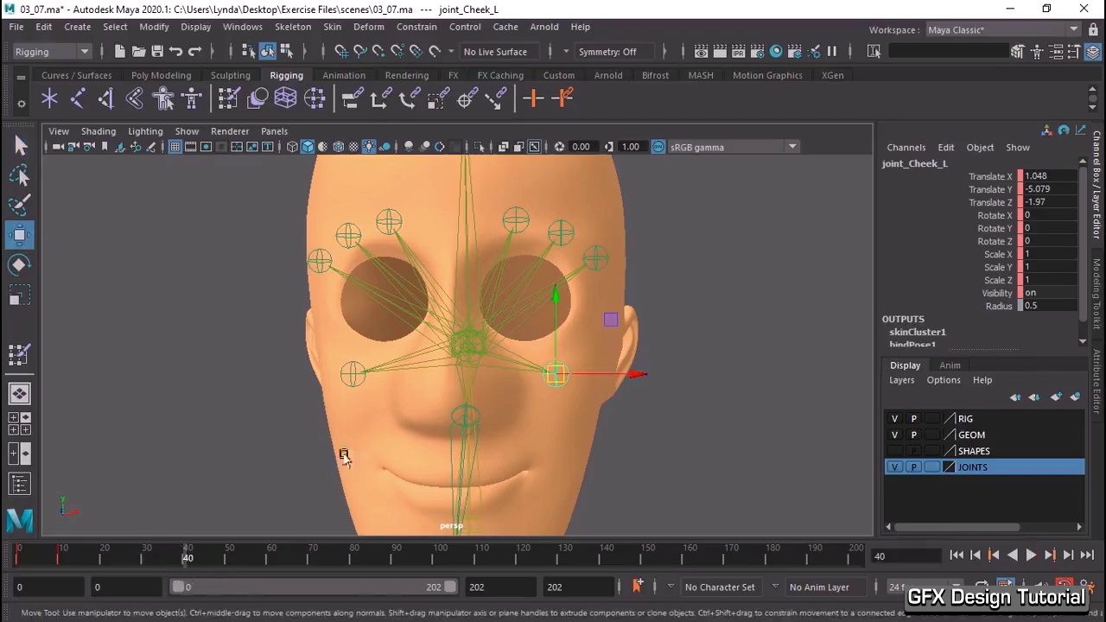
{"action": "left_click_drag", "start_coordinate": [554, 371], "coordinate": [554, 356]}
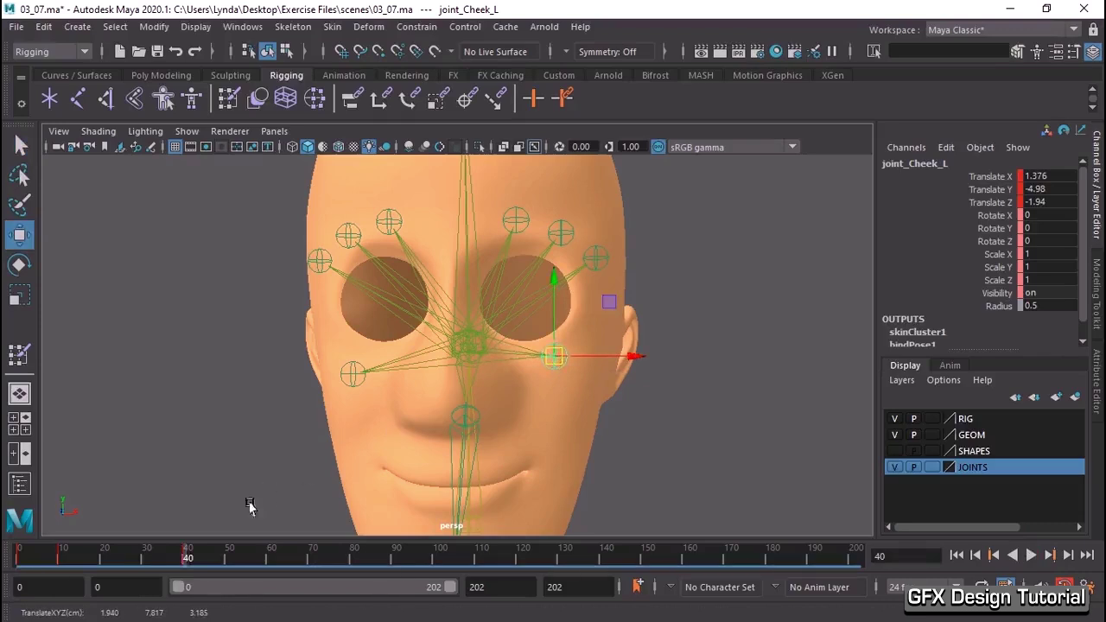
{"action": "key", "text": "alt+v"}
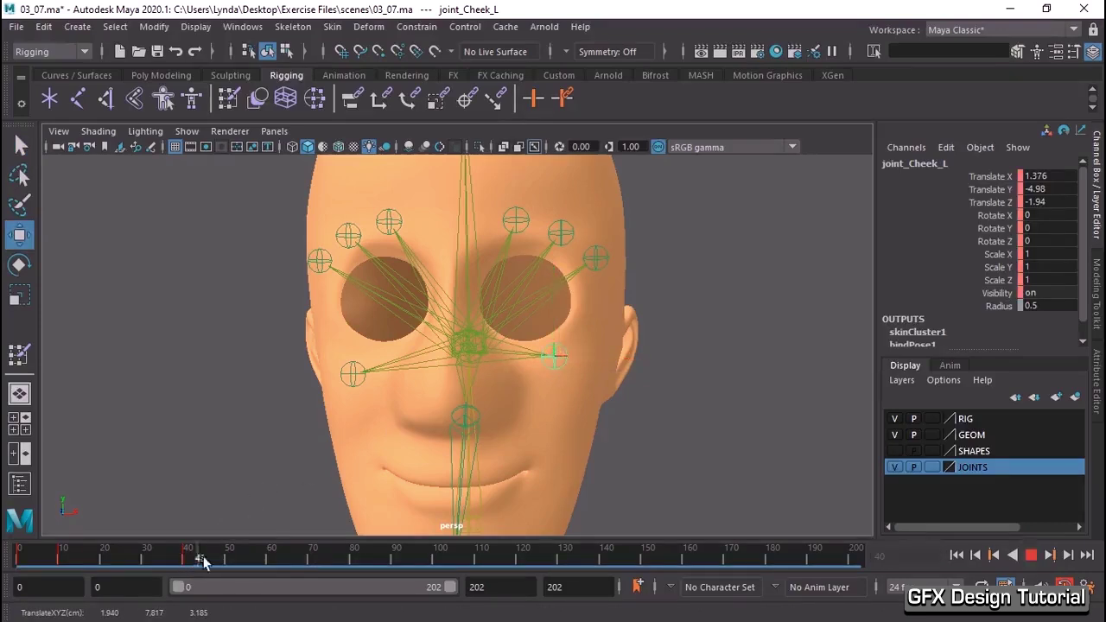
{"action": "left_click", "coordinate": [311, 562]}
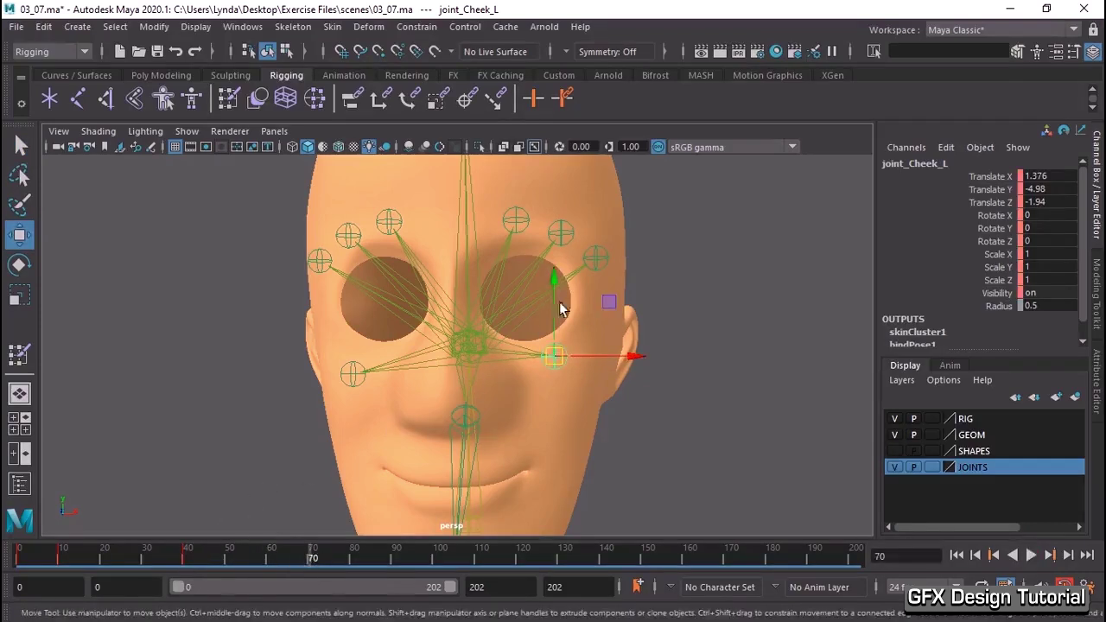
{"action": "left_click_drag", "start_coordinate": [556, 357], "coordinate": [560, 390]}
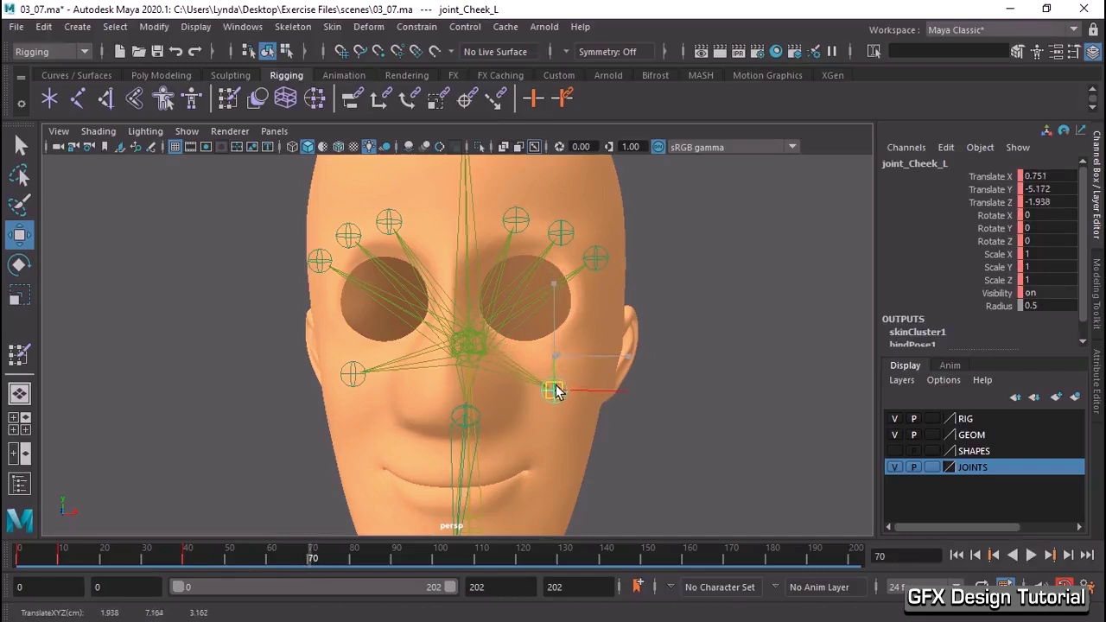
{"action": "key", "text": "alt+v"}
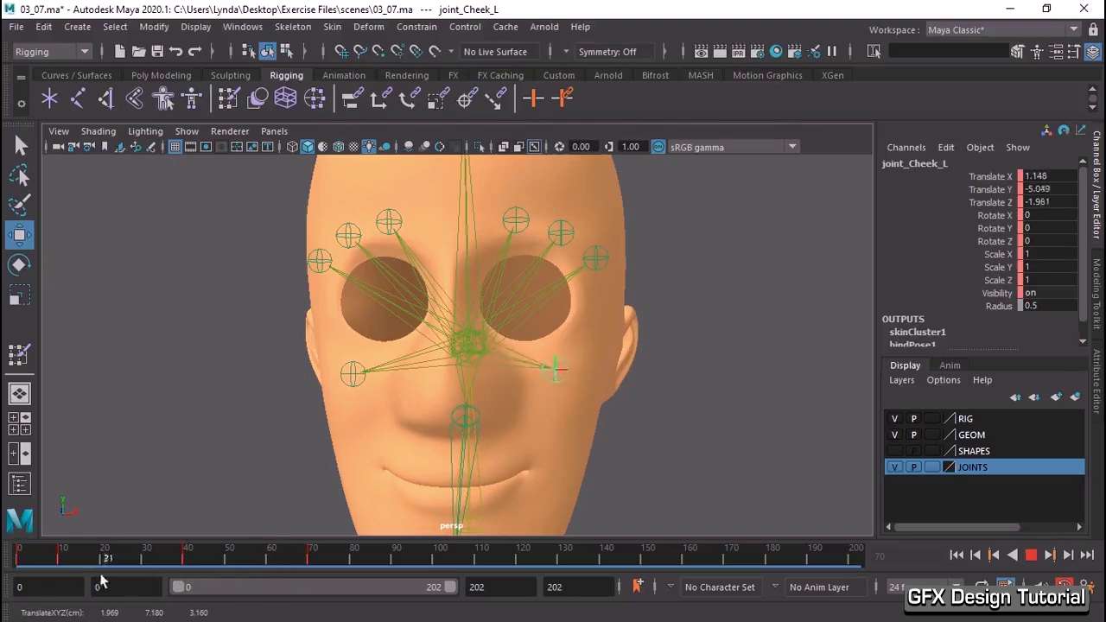
- Select the outer left brow joint joint_BrowOut_L and key it at frame 0
{"action": "key", "text": "alt+v"}
{"action": "mouse_move", "coordinate": [505, 247]}
{"action": "left_mouse_down", "text": "alt"}
{"action": "mouse_move", "coordinate": [494, 269]}
{"action": "mouse_move", "coordinate": [513, 234]}
{"action": "mouse_move", "coordinate": [533, 245]}
{"action": "left_mouse_up", "text": "alt"}
{"action": "left_click", "coordinate": [529, 246]}
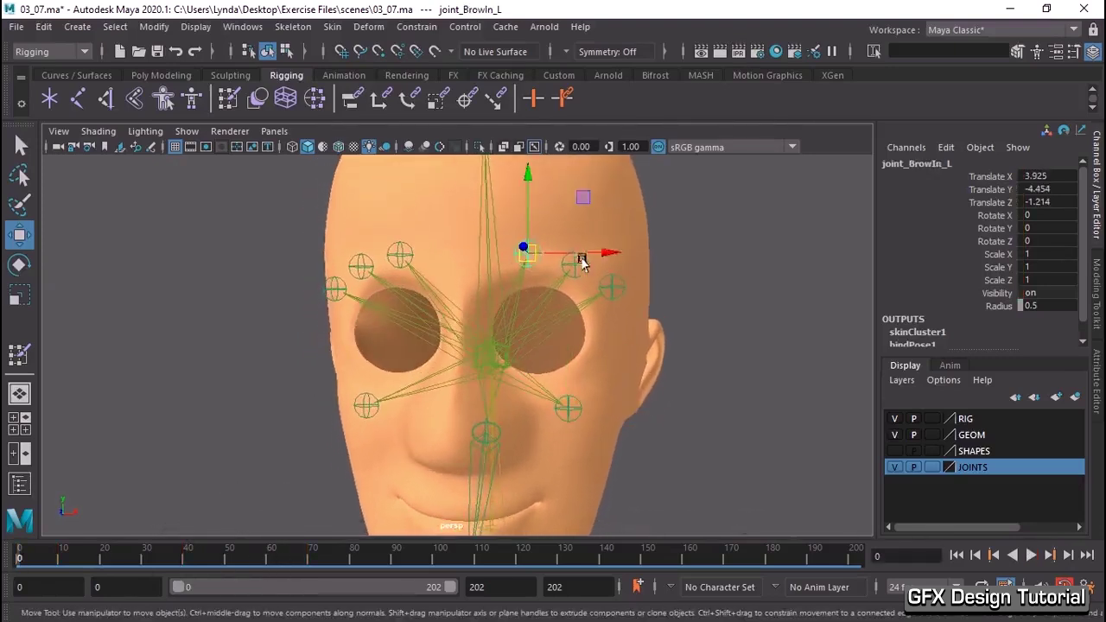
{"action": "left_click", "coordinate": [577, 267]}
{"action": "left_click", "coordinate": [612, 290]}
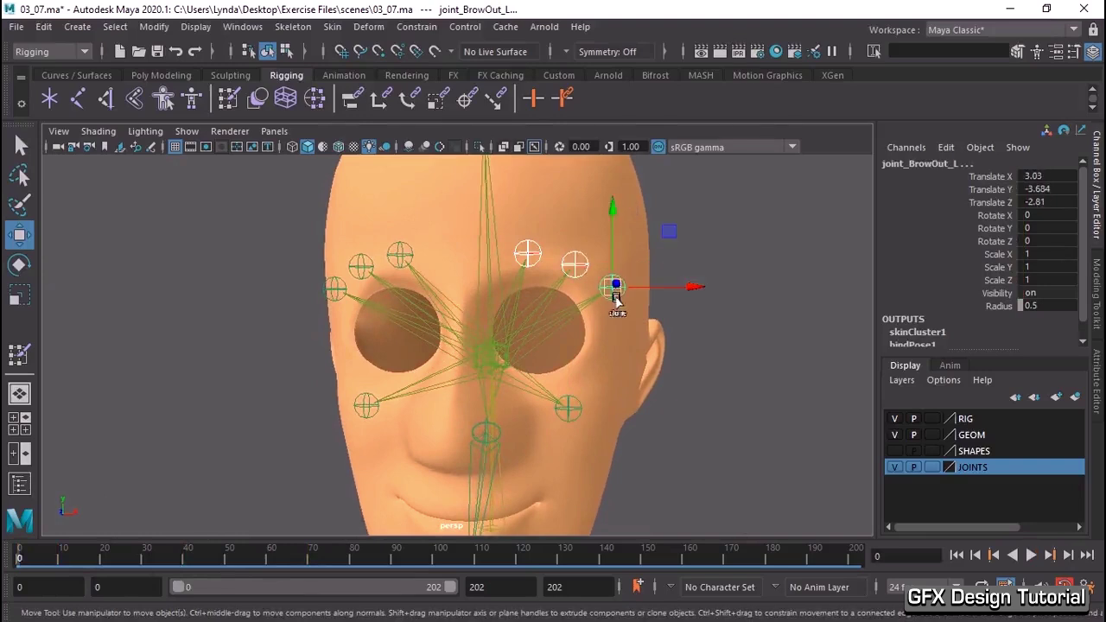
{"action": "key", "text": "s"}
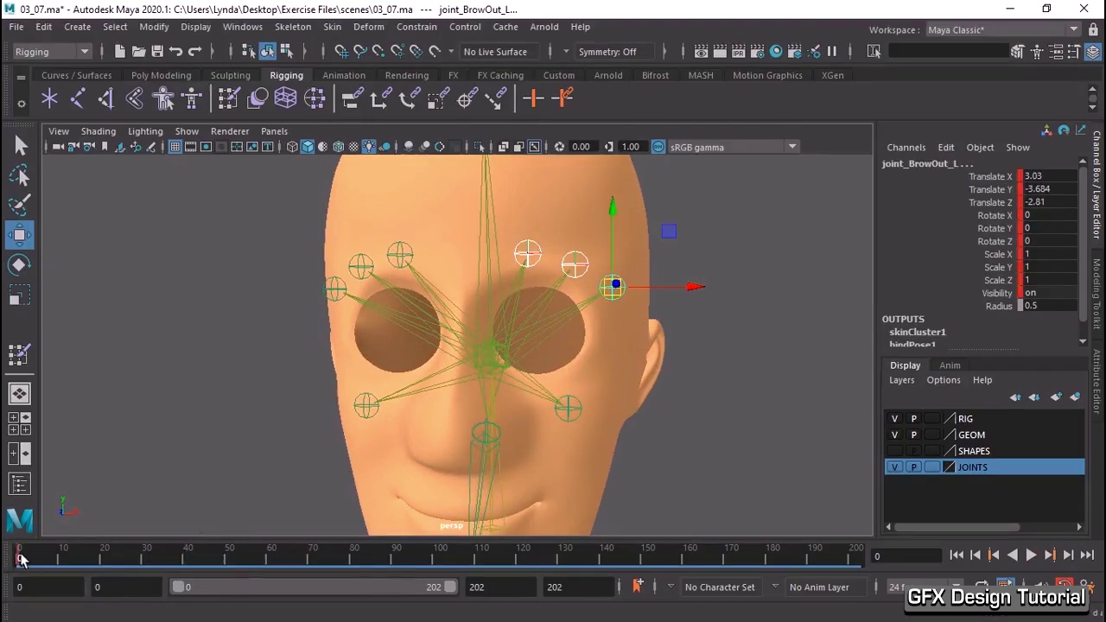
- Raise joint_BrowOut_L at frame 40, lower it at frame 70, and preview playback
{"action": "key", "text": "alt+v"}
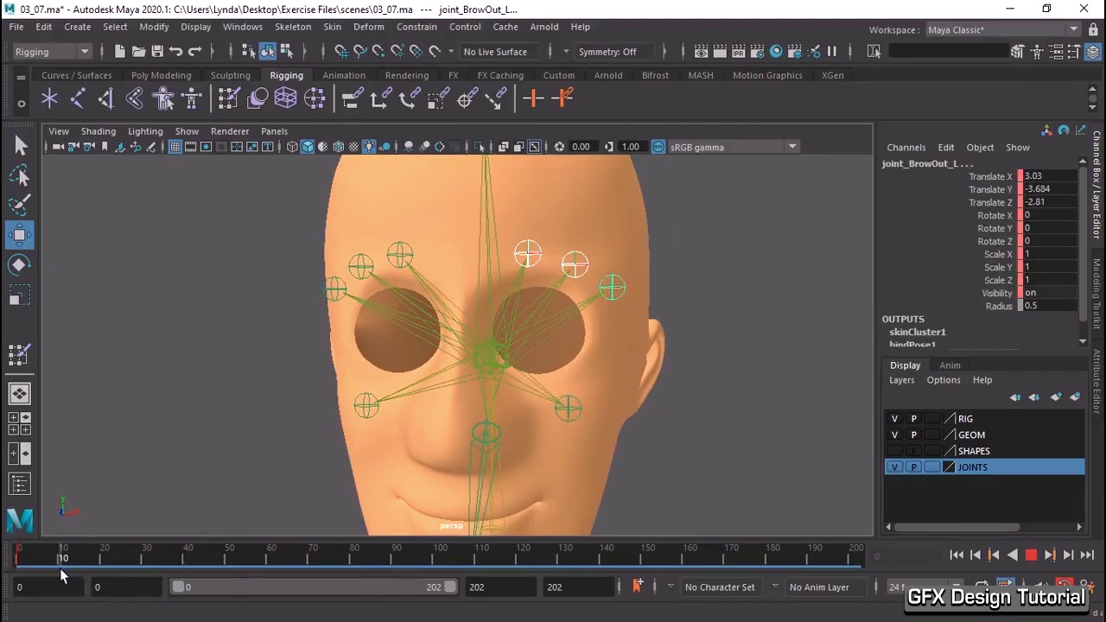
{"action": "mouse_move", "coordinate": [60, 558]}
{"action": "left_mouse_down"}
{"action": "mouse_move", "coordinate": [198, 577]}
{"action": "mouse_move", "coordinate": [185, 580]}
{"action": "left_mouse_up"}
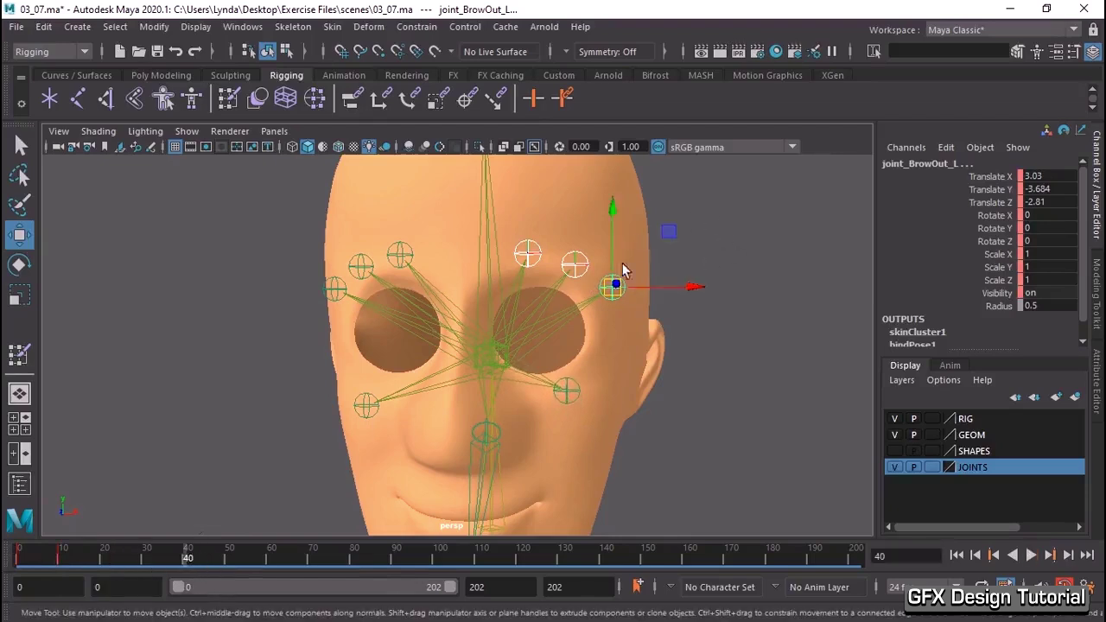
{"action": "left_click_drag", "start_coordinate": [611, 256], "coordinate": [610, 235]}
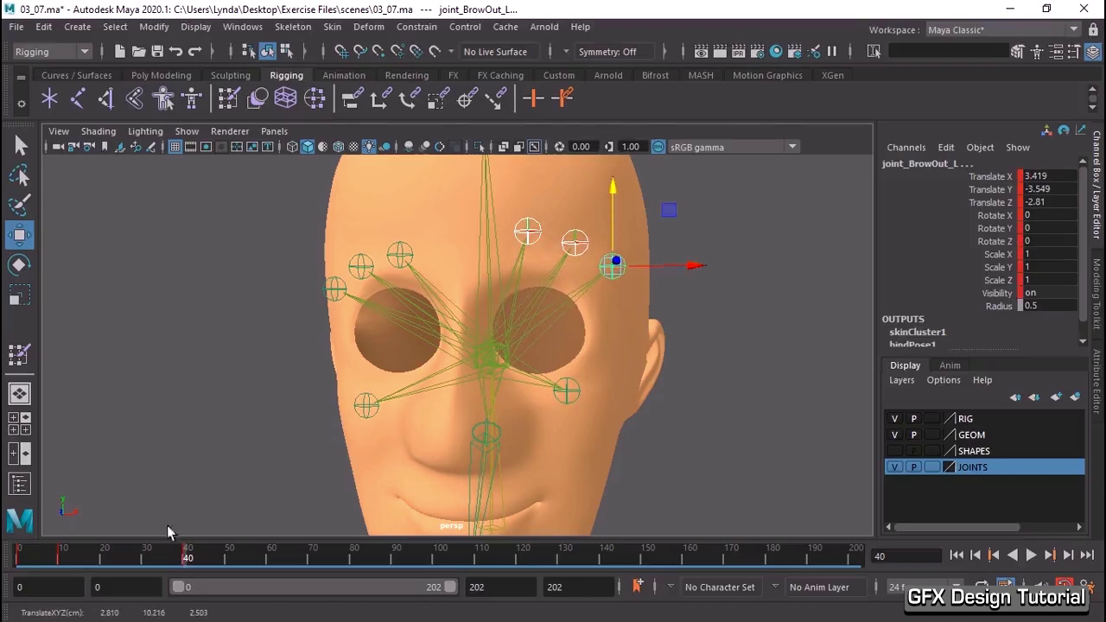
{"action": "key", "text": "alt+v"}
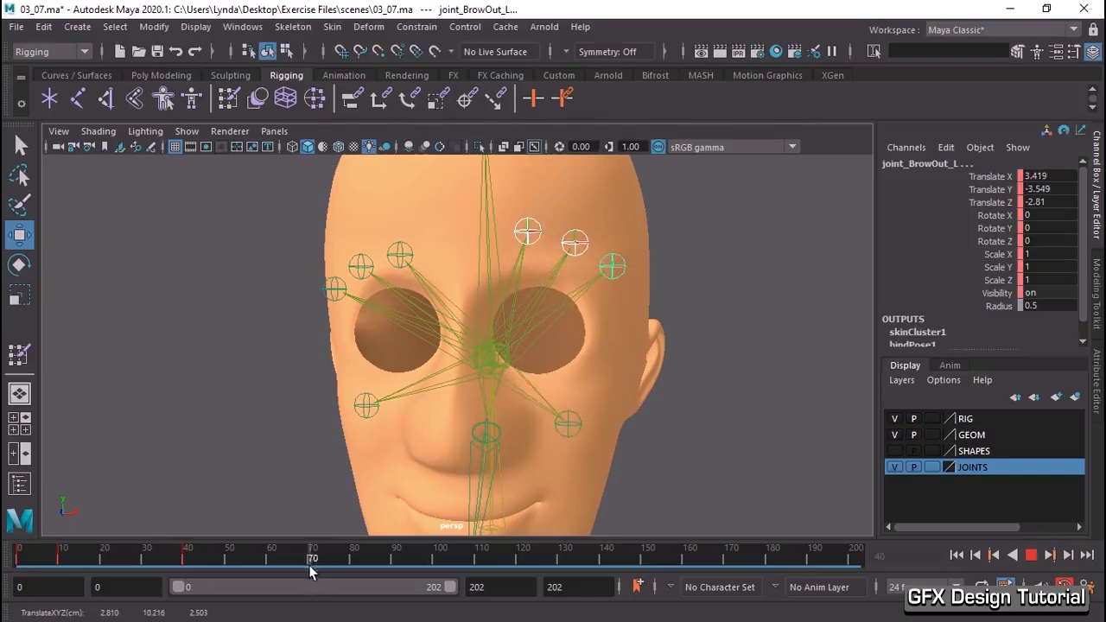
{"action": "left_click", "coordinate": [312, 566]}
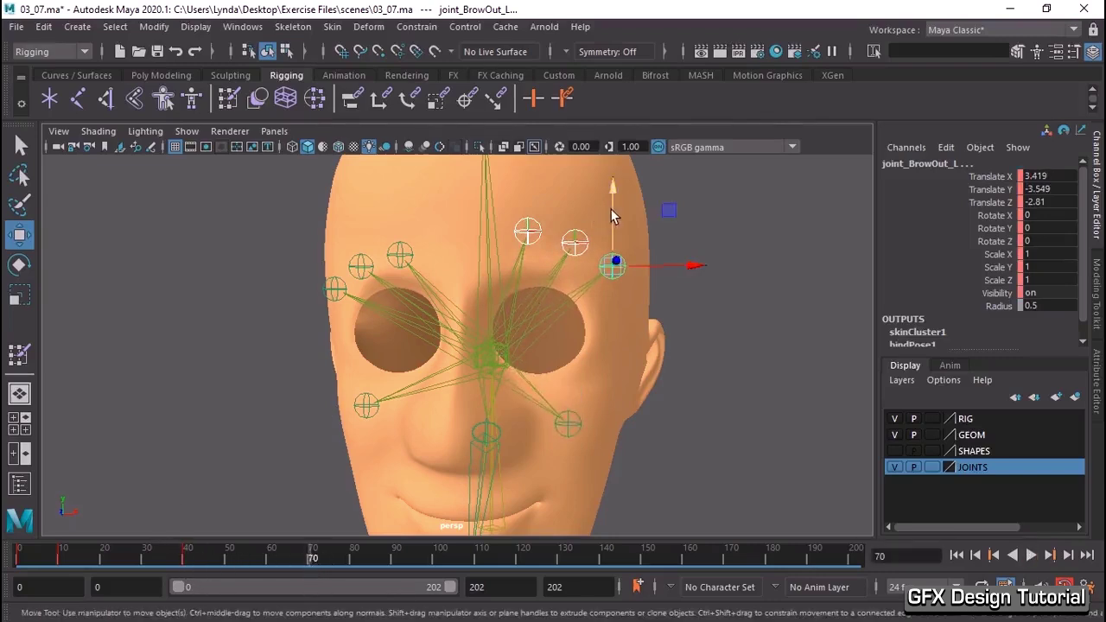
{"action": "left_click_drag", "start_coordinate": [611, 215], "coordinate": [611, 242]}
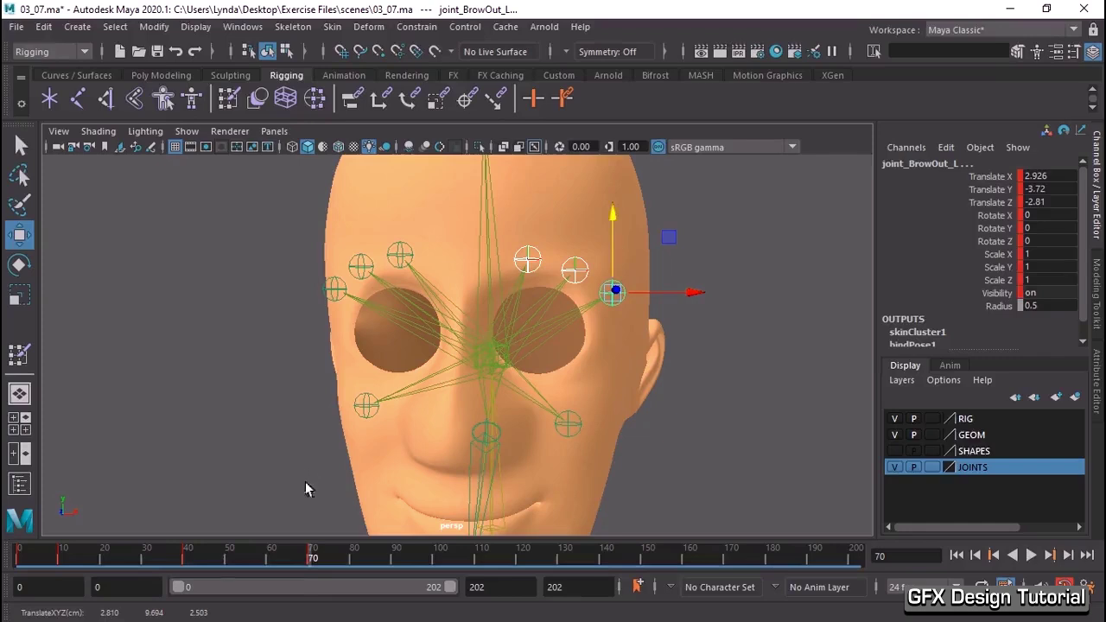
{"action": "key", "text": "alt+v"}
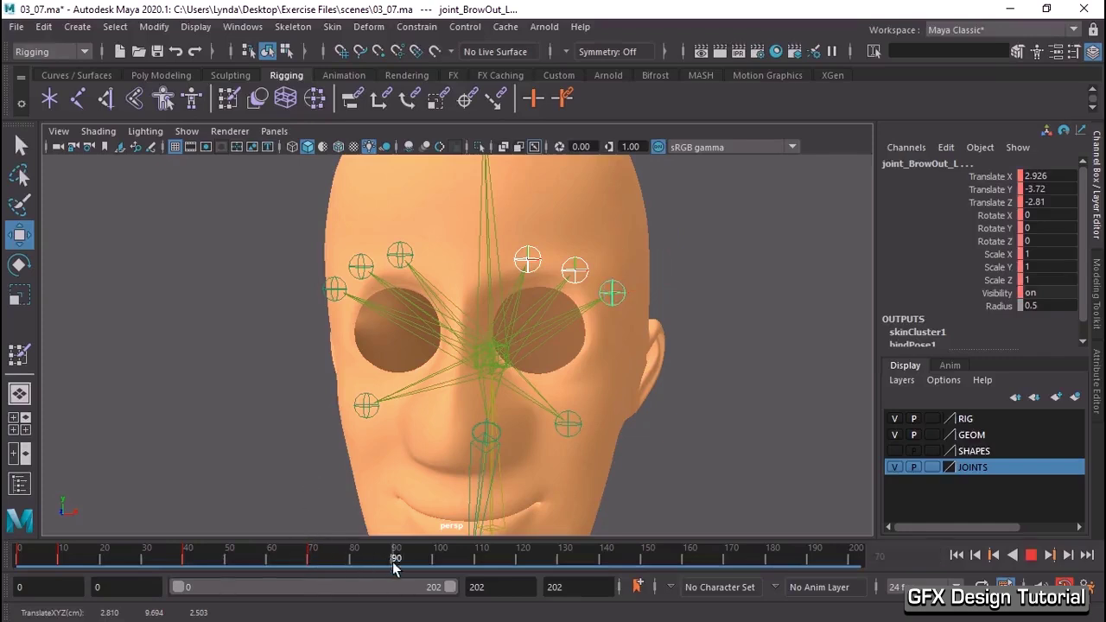
{"action": "key", "text": "alt+v"}
- Move joint_BrowCtr_L slightly upward
{"action": "left_click", "coordinate": [576, 271]}
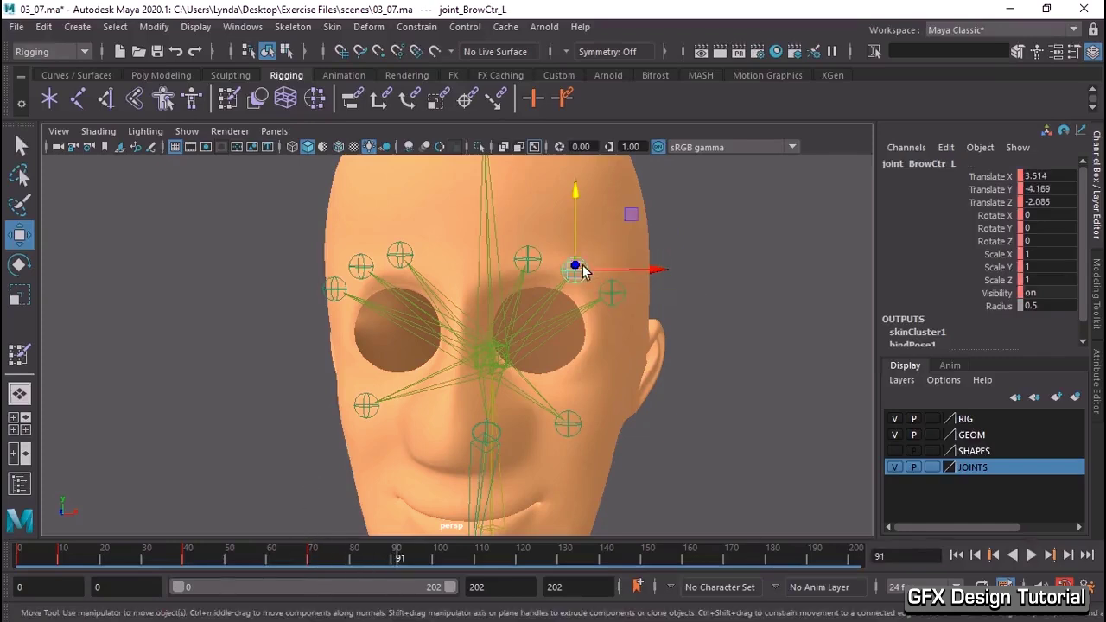
{"action": "left_click", "coordinate": [582, 286]}
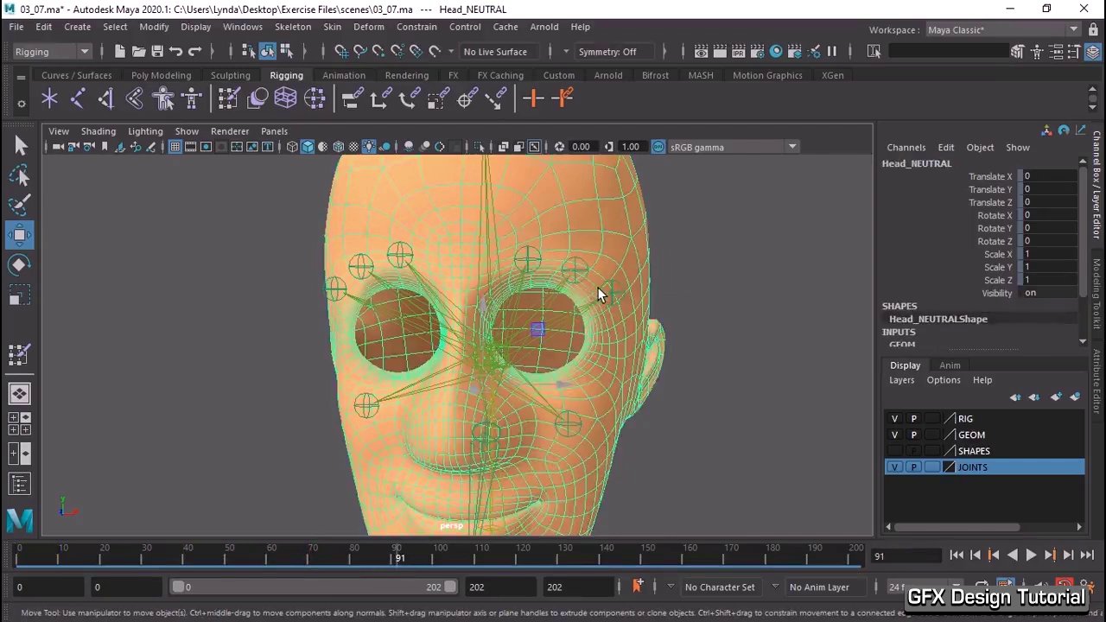
{"action": "left_click", "coordinate": [600, 294]}
{"action": "left_click", "coordinate": [563, 281]}
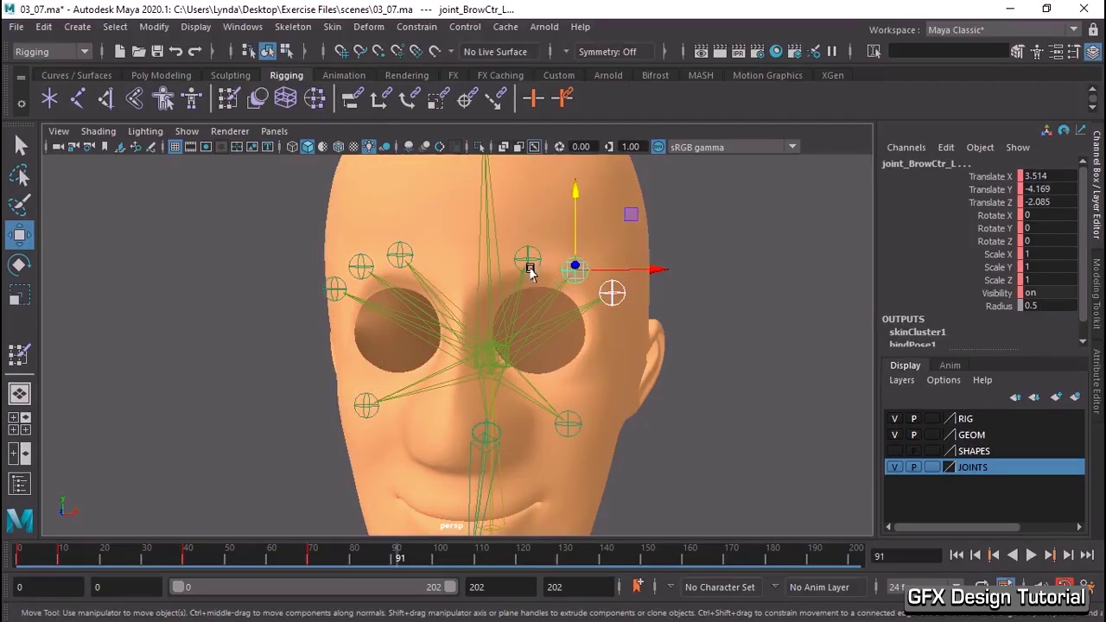
{"action": "left_click", "coordinate": [528, 261]}
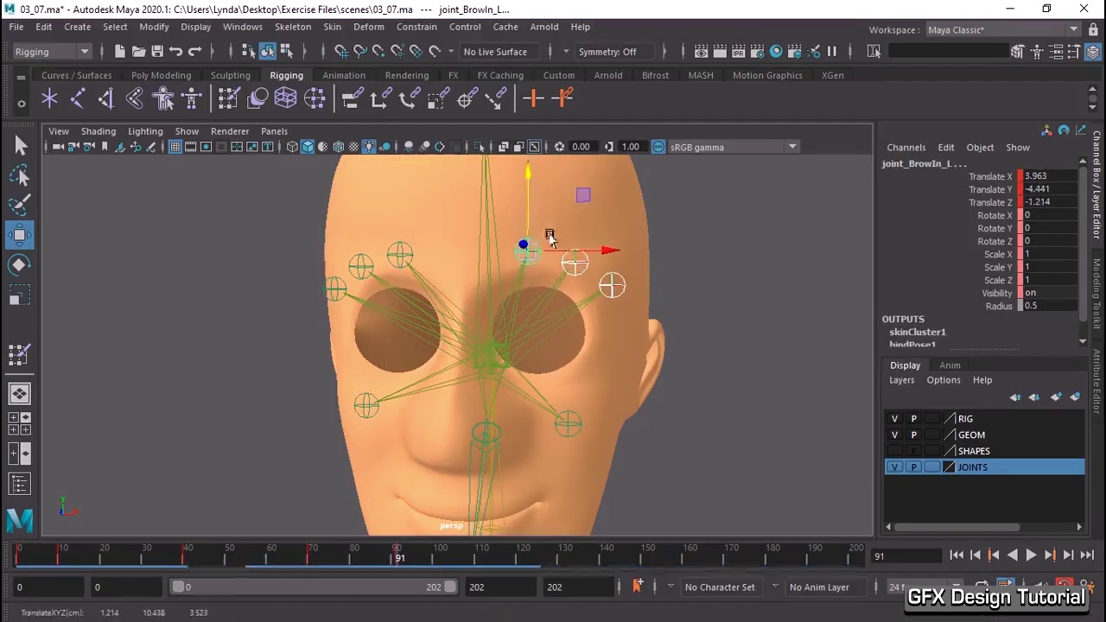
{"action": "left_click", "coordinate": [576, 273]}
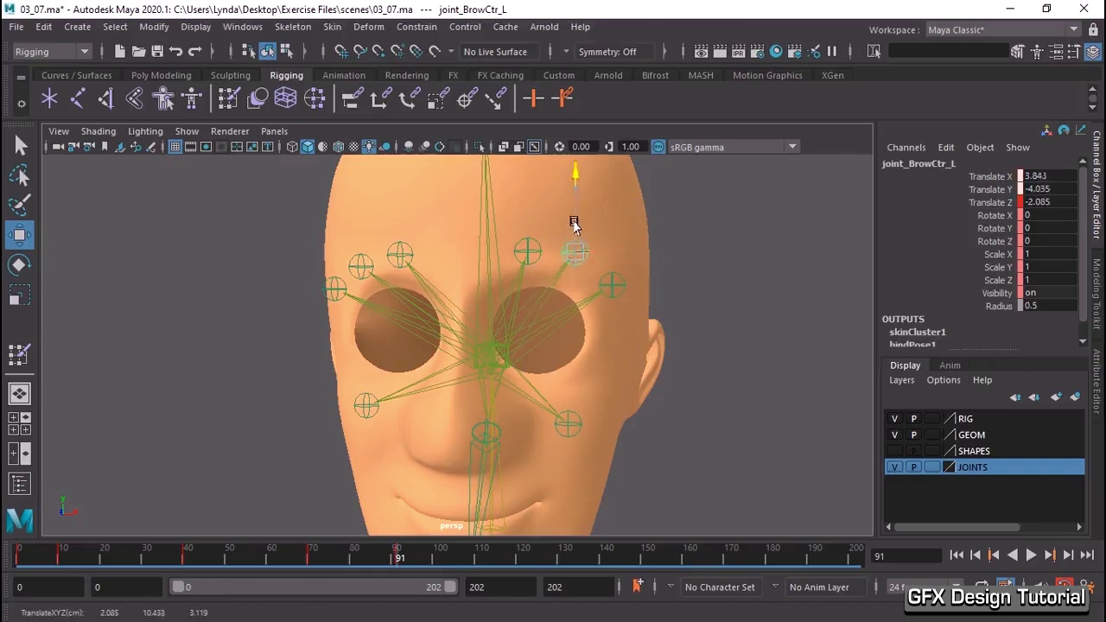
{"action": "left_click_drag", "start_coordinate": [568, 229], "coordinate": [572, 209]}
- Nudge joint_BrowIn_L, preview the brows, then select the head mesh at frame 0
{"action": "left_click", "coordinate": [529, 245]}
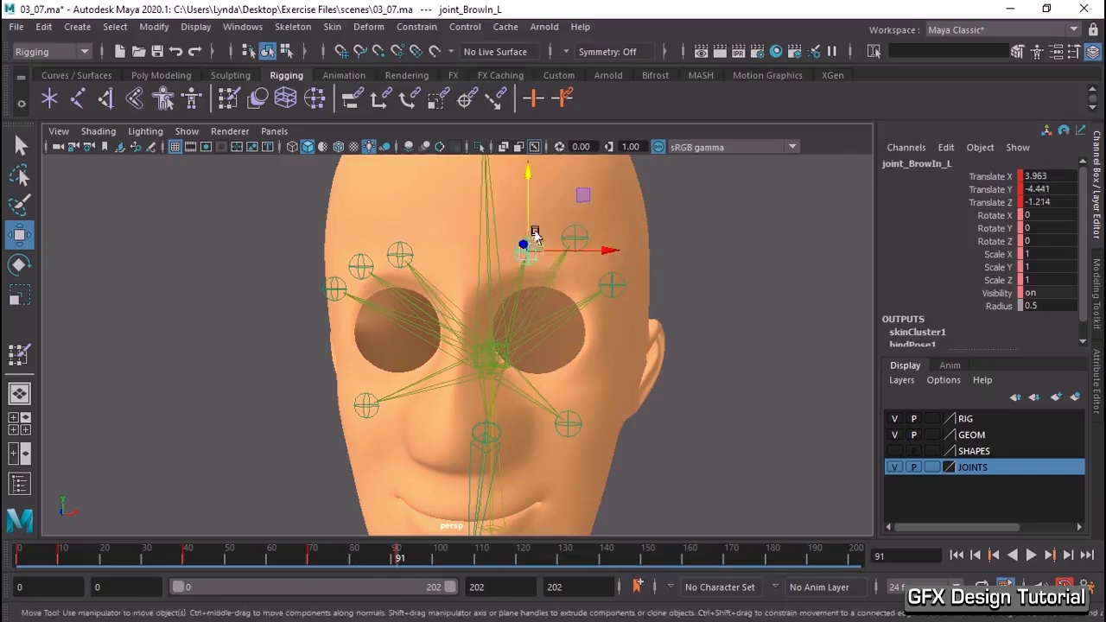
{"action": "left_click_drag", "start_coordinate": [528, 248], "coordinate": [528, 247]}
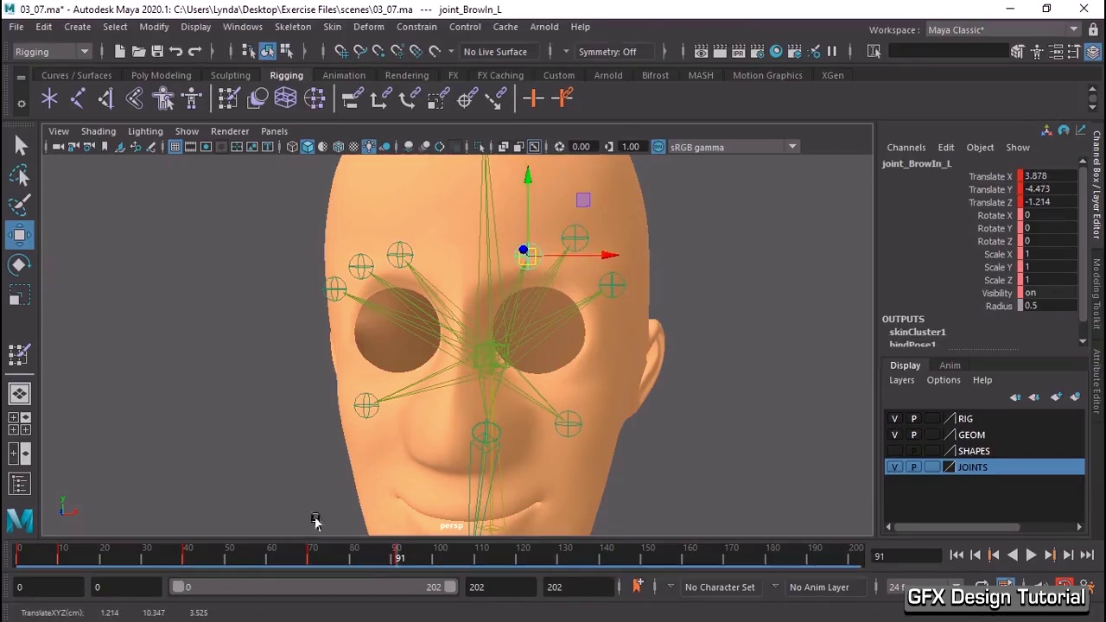
{"action": "key", "text": "alt+v"}
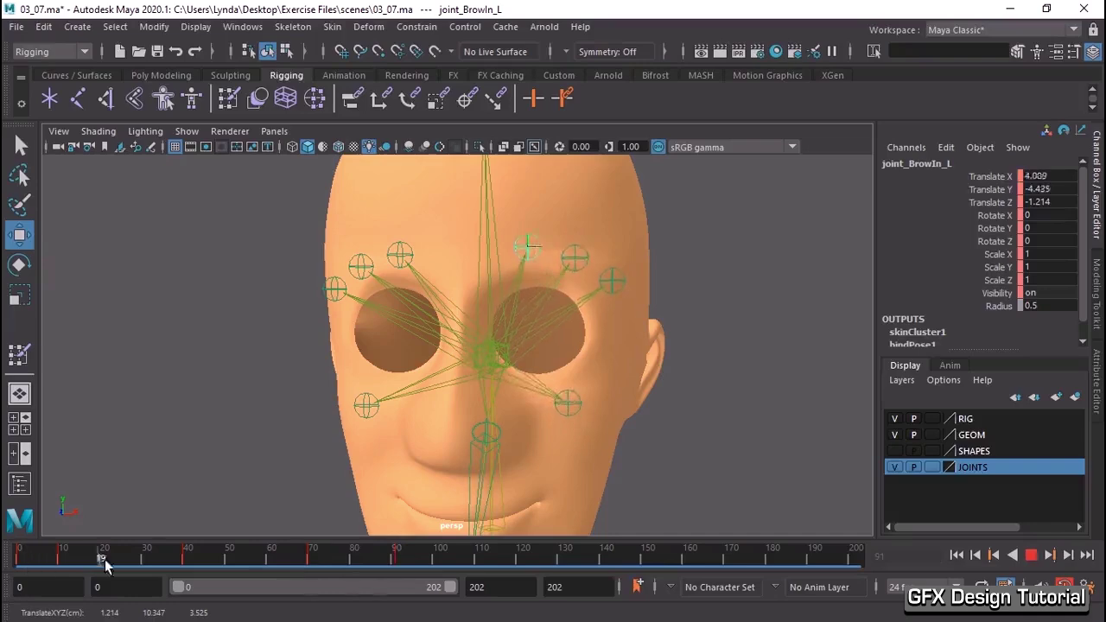
{"action": "left_click", "coordinate": [17, 553]}
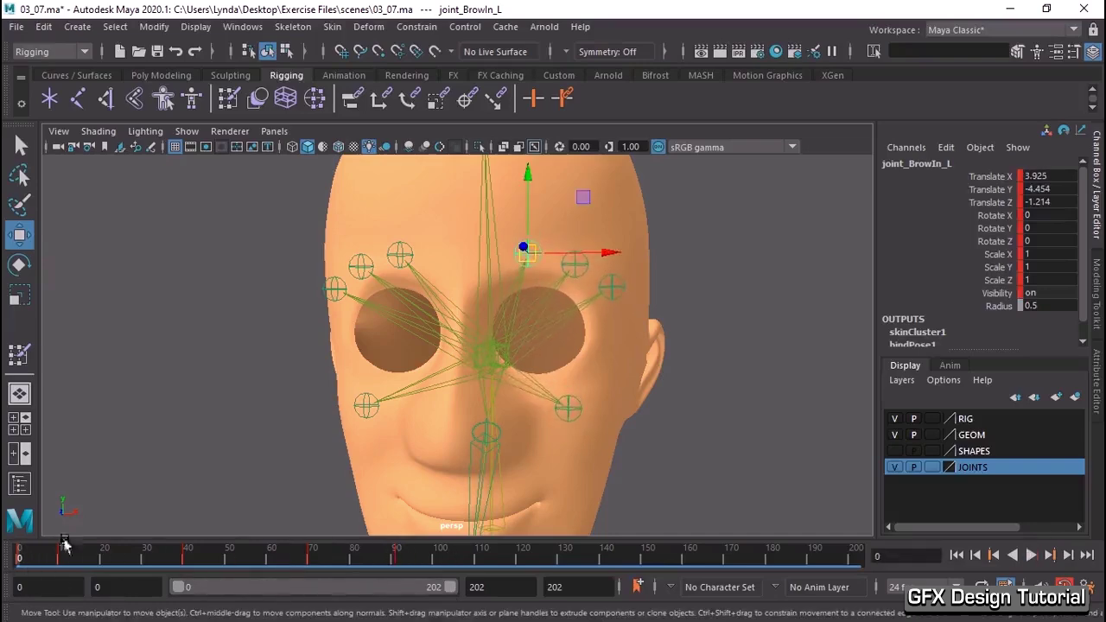
{"action": "left_click", "coordinate": [630, 328]}
{"action": "scroll", "coordinate": [612, 329], "scroll_direction": "up", "scroll_amount": 2}
{"action": "scroll", "coordinate": [621, 313], "scroll_direction": "up", "scroll_amount": 3}
{"action": "mouse_move", "coordinate": [620, 313]}
{"action": "left_mouse_down", "text": "alt"}
{"action": "mouse_move", "coordinate": [642, 264]}
{"action": "mouse_move", "coordinate": [575, 279]}
{"action": "mouse_move", "coordinate": [651, 264]}
{"action": "mouse_move", "coordinate": [711, 279]}
{"action": "mouse_move", "coordinate": [647, 296]}
{"action": "left_mouse_up", "text": "alt"}
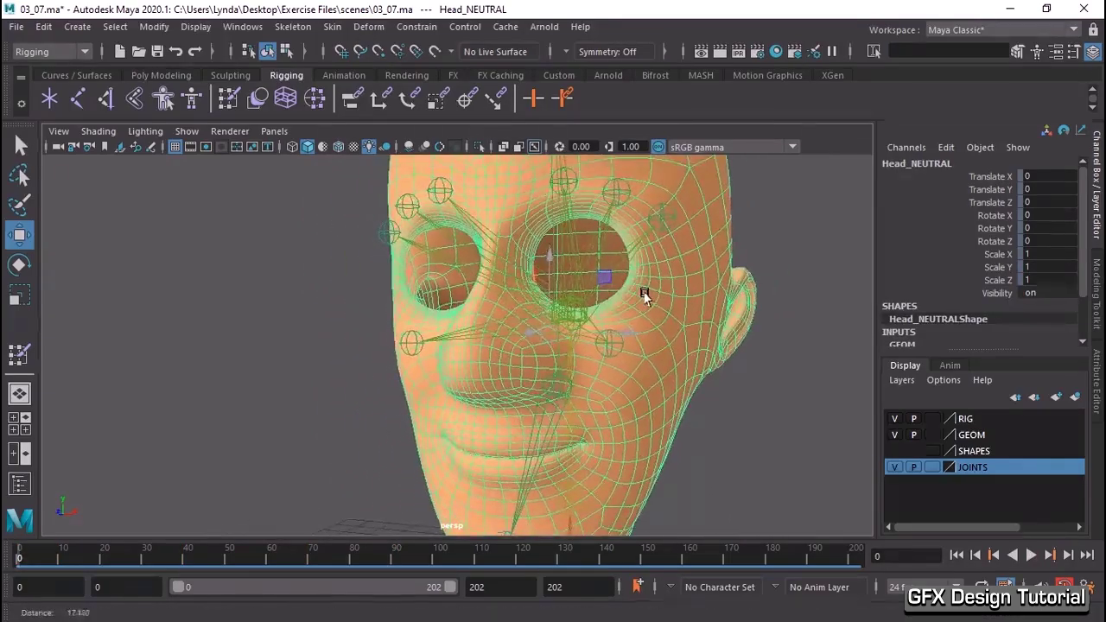
- Open Paint Skin Weights on the head mesh with joint_Cheek_L as the painted influence
{"action": "left_click", "coordinate": [332, 26]}
{"action": "left_click", "coordinate": [537, 151]}
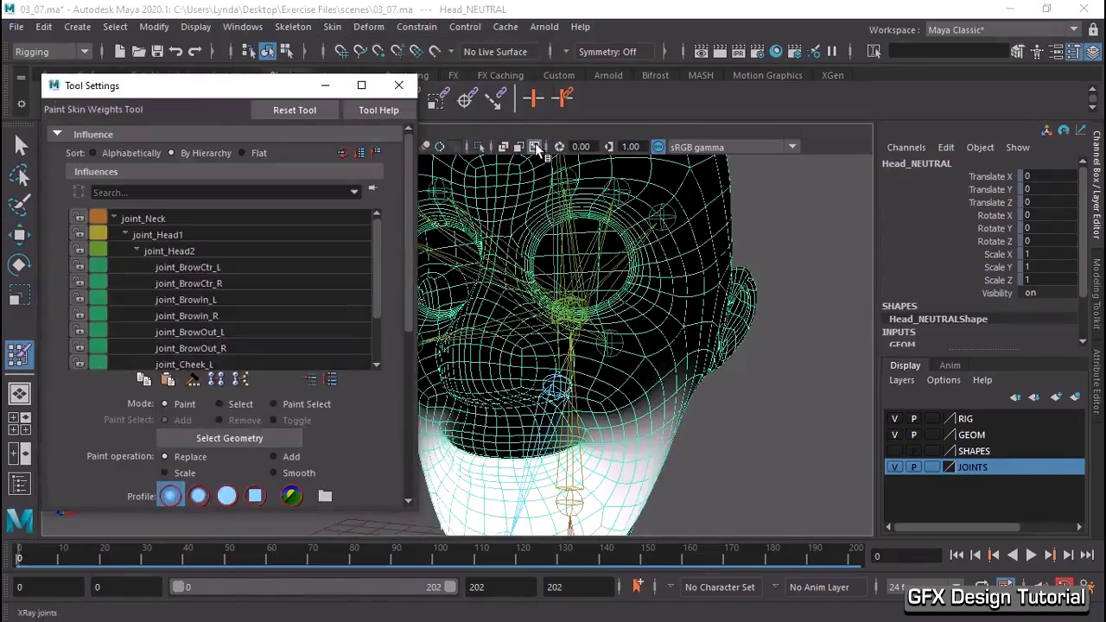
{"action": "mouse_move", "coordinate": [671, 358]}
{"action": "left_mouse_down", "text": "alt"}
{"action": "mouse_move", "coordinate": [620, 366]}
{"action": "mouse_move", "coordinate": [691, 316]}
{"action": "left_mouse_up", "text": "alt"}
{"action": "right_click_drag", "start_coordinate": [691, 316], "coordinate": [786, 327], "text": "alt"}
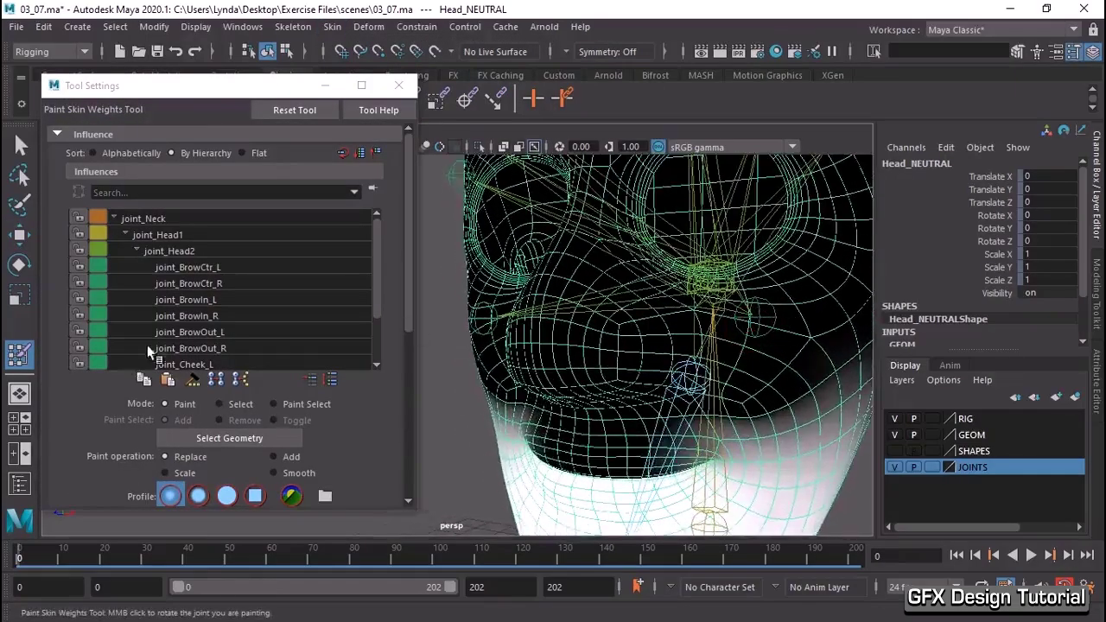
{"action": "scroll", "coordinate": [226, 332], "scroll_direction": "down", "scroll_amount": 1}
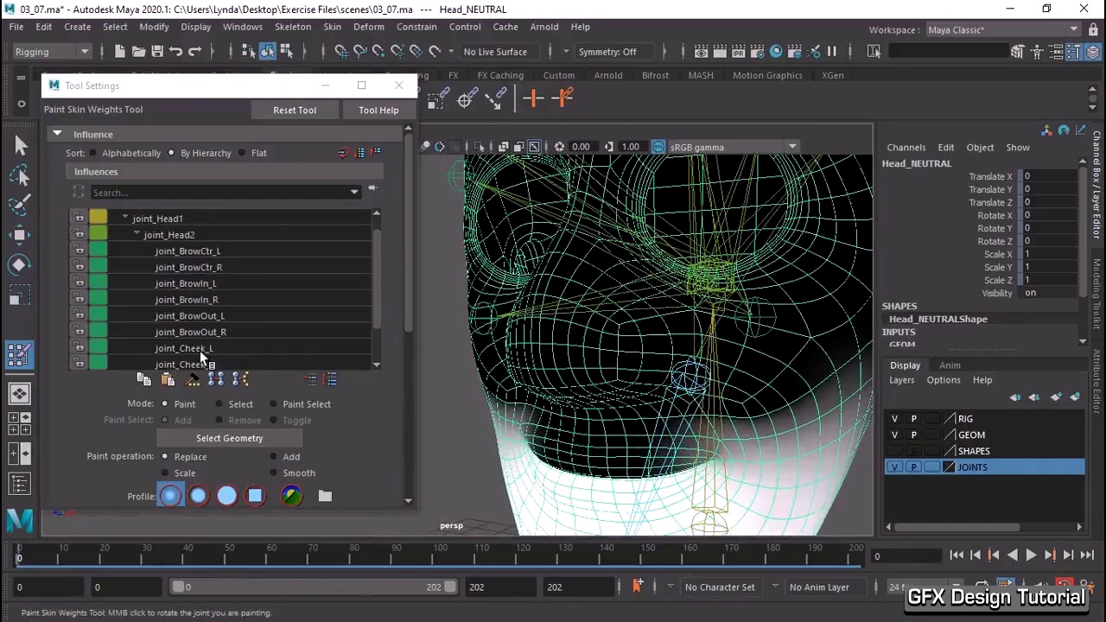
{"action": "left_click", "coordinate": [202, 350]}
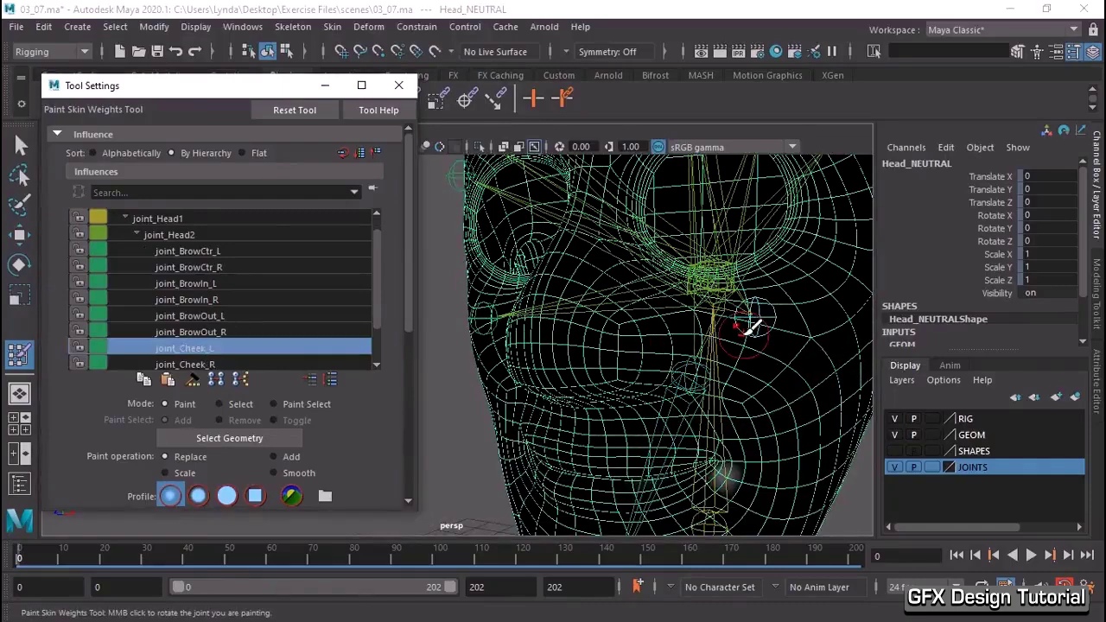
{"action": "scroll", "coordinate": [741, 325], "scroll_direction": "up", "scroll_amount": 2}
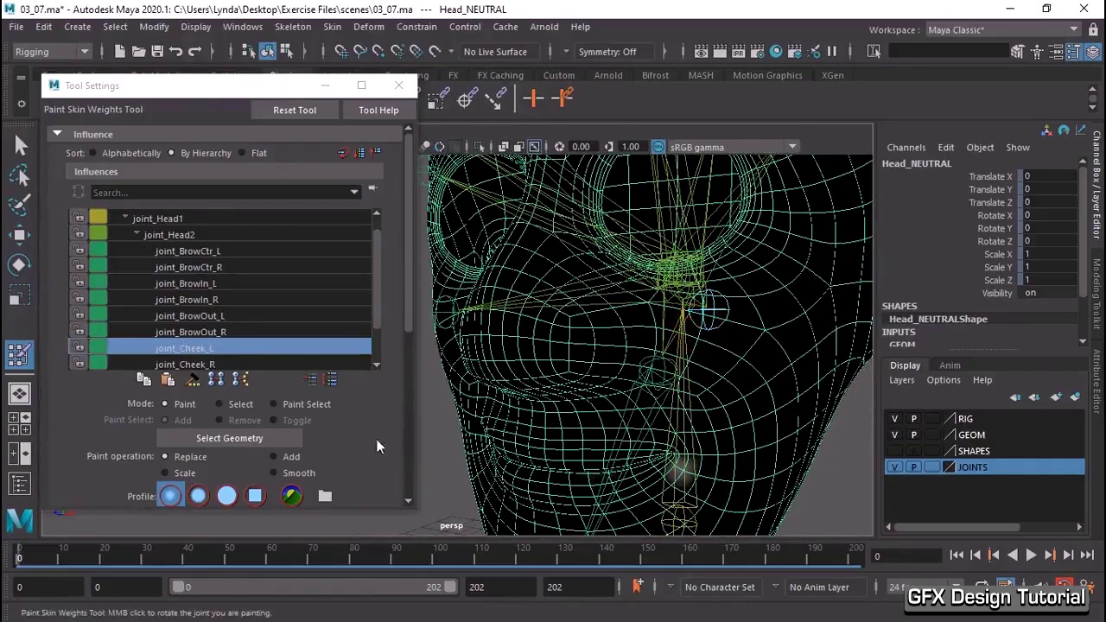
{"action": "scroll", "coordinate": [342, 448], "scroll_direction": "down", "scroll_amount": 3}
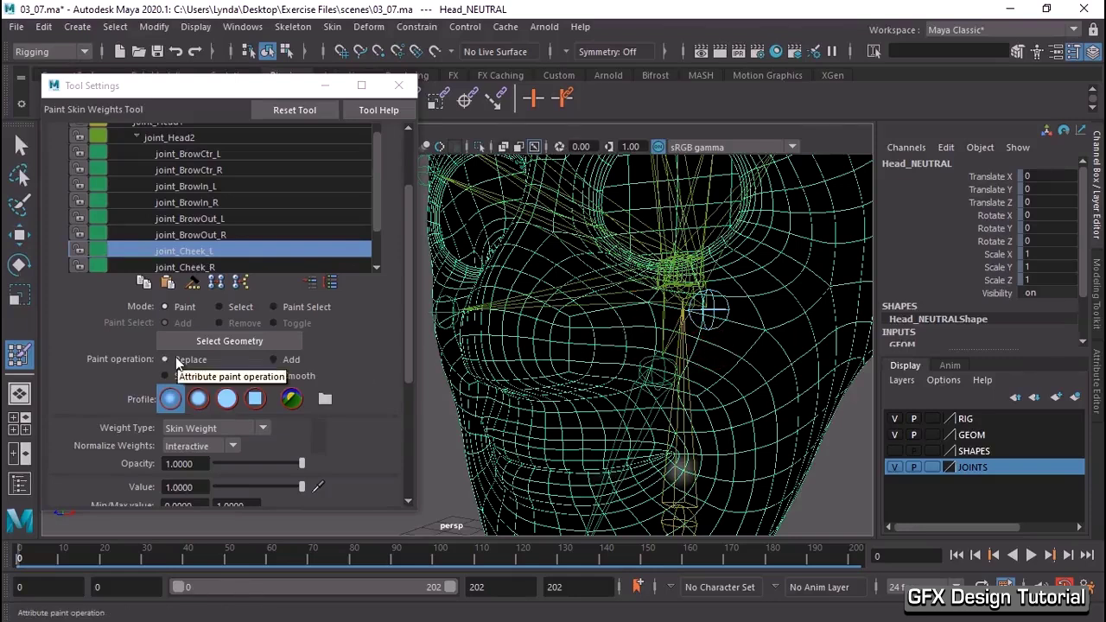
{"action": "scroll", "coordinate": [213, 434], "scroll_direction": "down", "scroll_amount": 1}
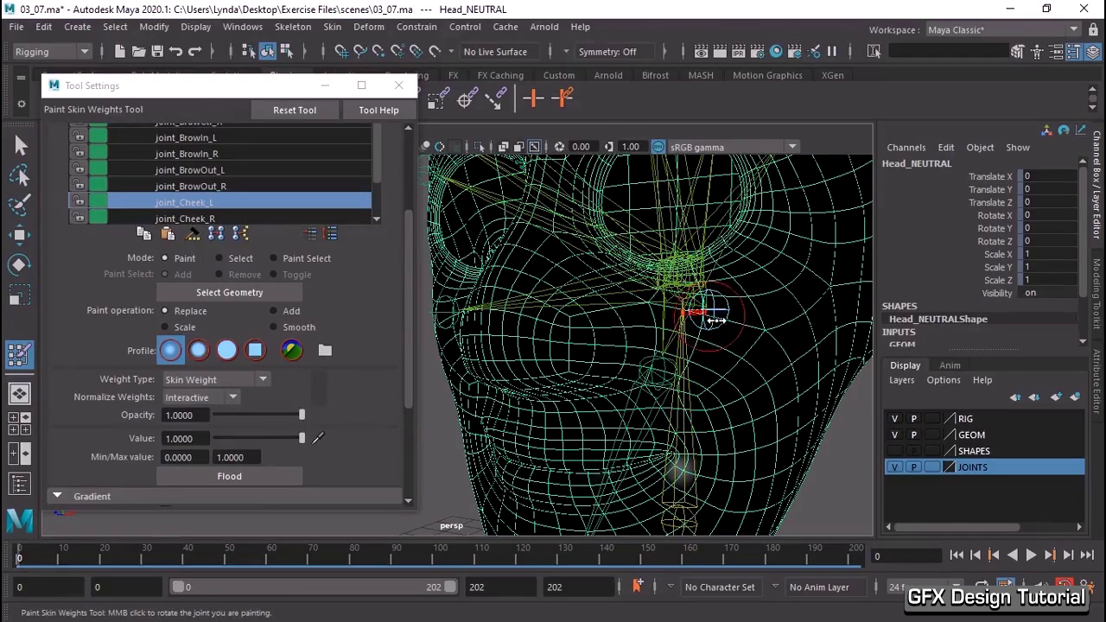
- Paint full weight on the left cheek, flood-smooth it, and test with playback
{"action": "mouse_move", "coordinate": [711, 304]}
{"action": "left_mouse_down"}
{"action": "mouse_move", "coordinate": [719, 298]}
{"action": "mouse_move", "coordinate": [706, 292]}
{"action": "mouse_move", "coordinate": [680, 302]}
{"action": "mouse_move", "coordinate": [753, 303]}
{"action": "left_mouse_up"}
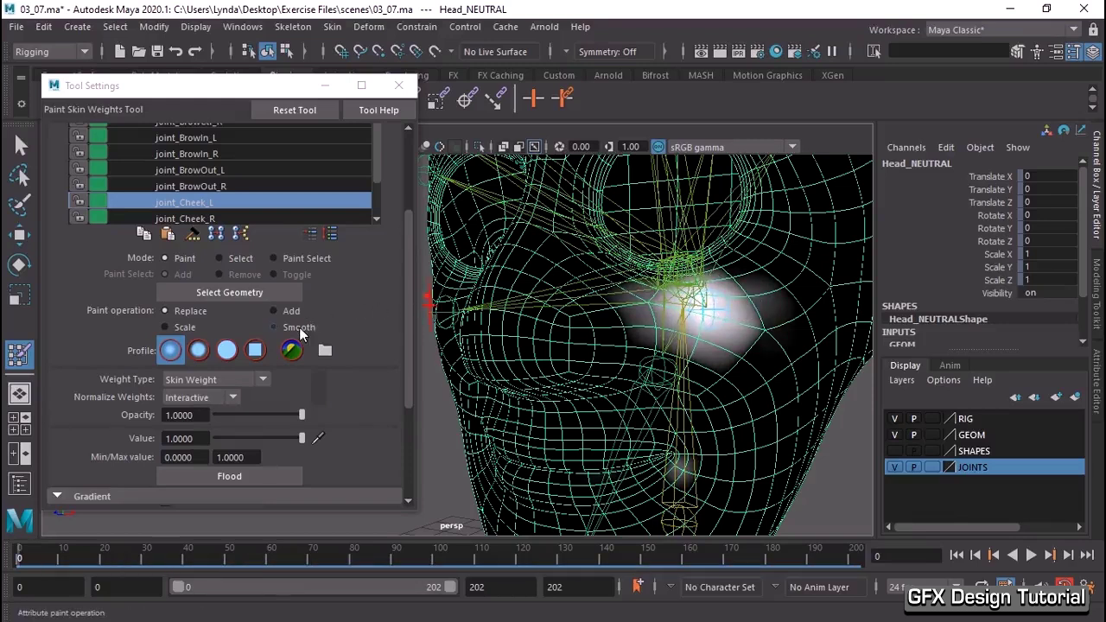
{"action": "left_click", "coordinate": [298, 331]}
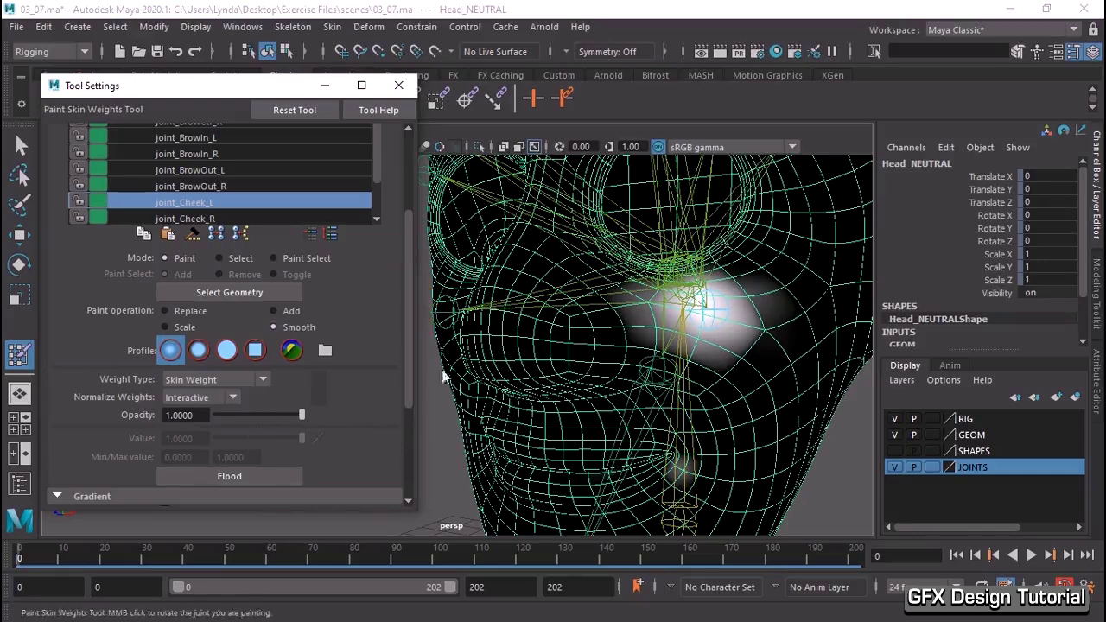
{"action": "left_click", "coordinate": [259, 480]}
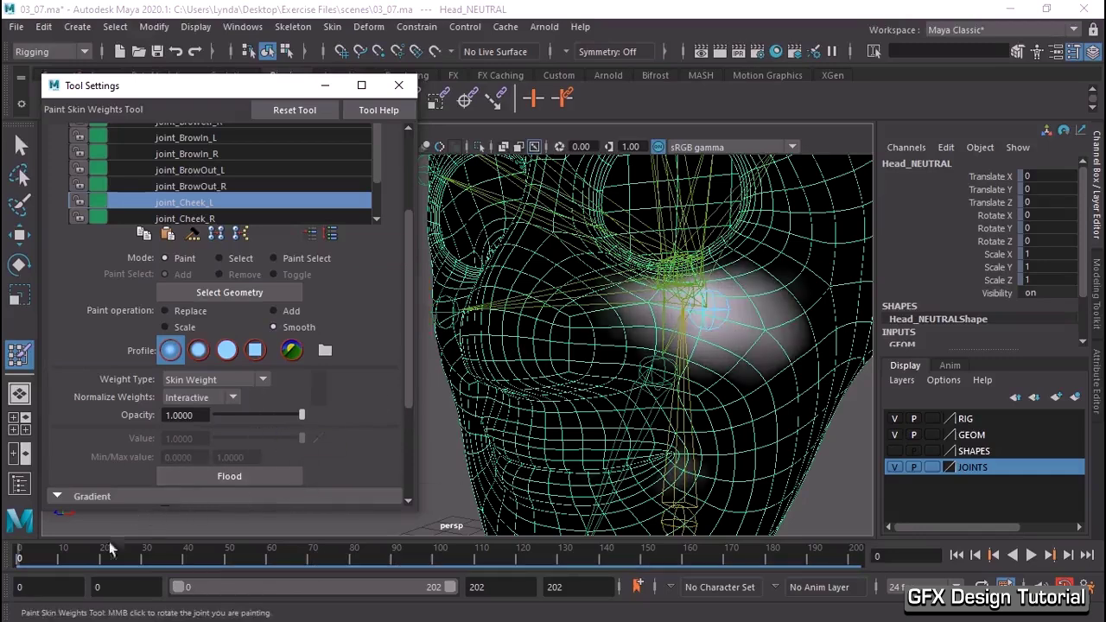
{"action": "left_click", "coordinate": [23, 560]}
{"action": "key", "text": "alt+v"}
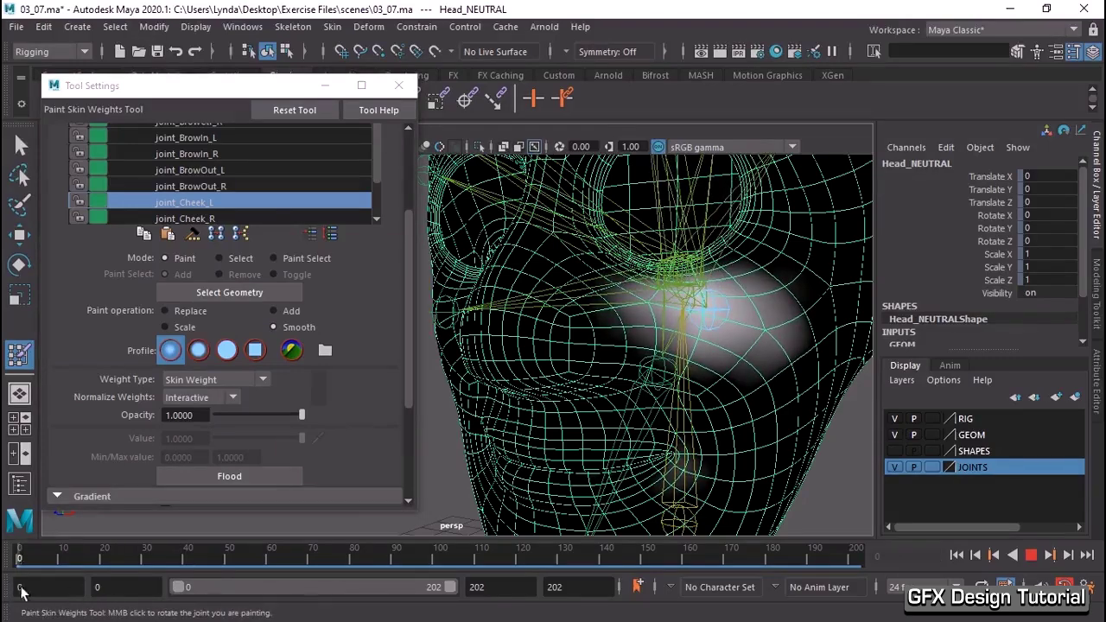
{"action": "key", "text": "alt+v"}
- Repaint and widen the cheek weights, recheck playback, then brush-smooth the edges
{"action": "left_click", "coordinate": [165, 311]}
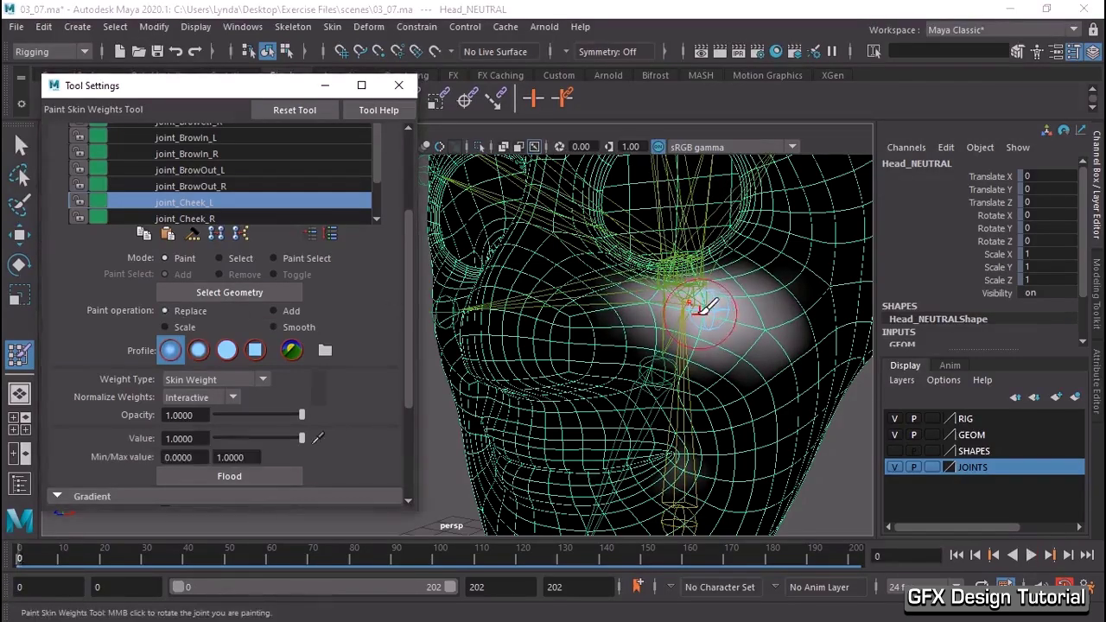
{"action": "mouse_move", "coordinate": [741, 314]}
{"action": "left_mouse_down"}
{"action": "mouse_move", "coordinate": [741, 286]}
{"action": "mouse_move", "coordinate": [727, 316]}
{"action": "left_mouse_up"}
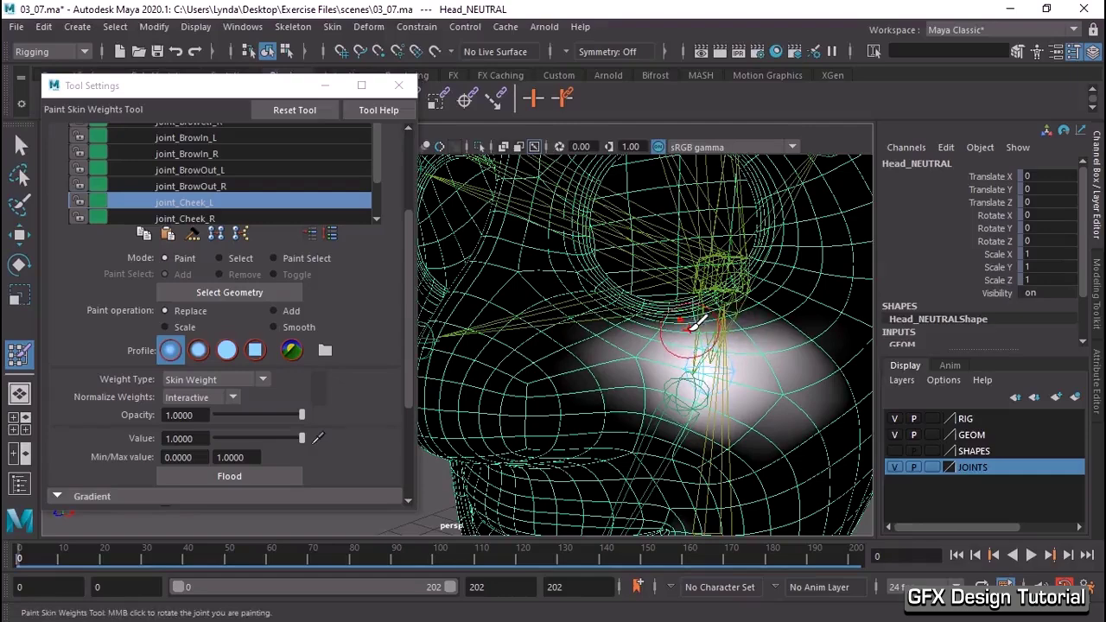
{"action": "left_click_drag", "start_coordinate": [680, 329], "coordinate": [708, 270], "text": "alt"}
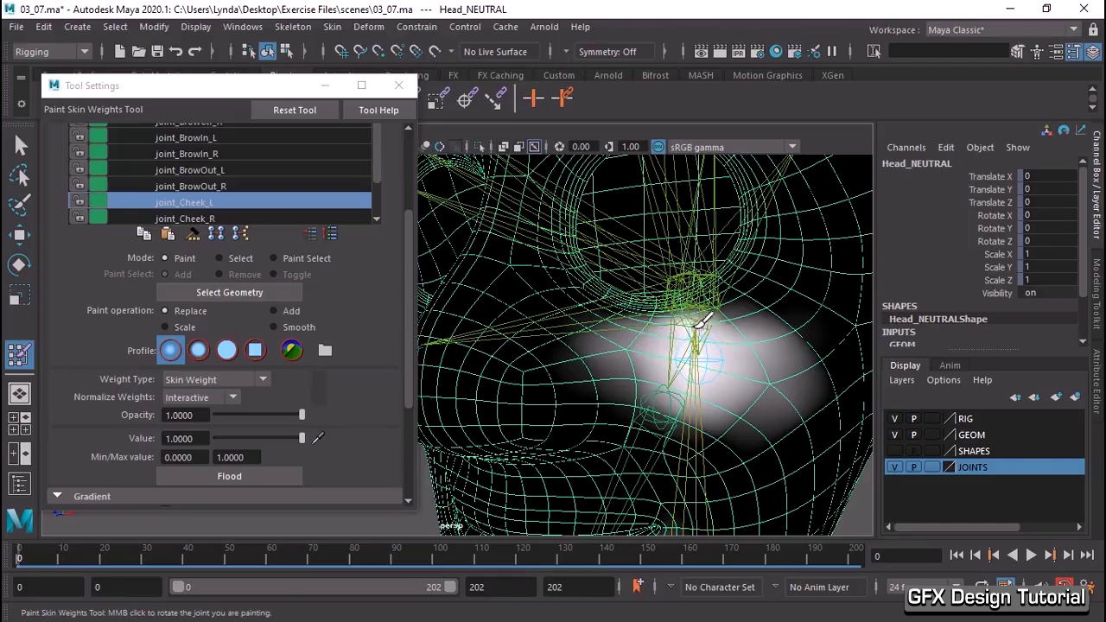
{"action": "left_click_drag", "start_coordinate": [734, 313], "coordinate": [747, 333]}
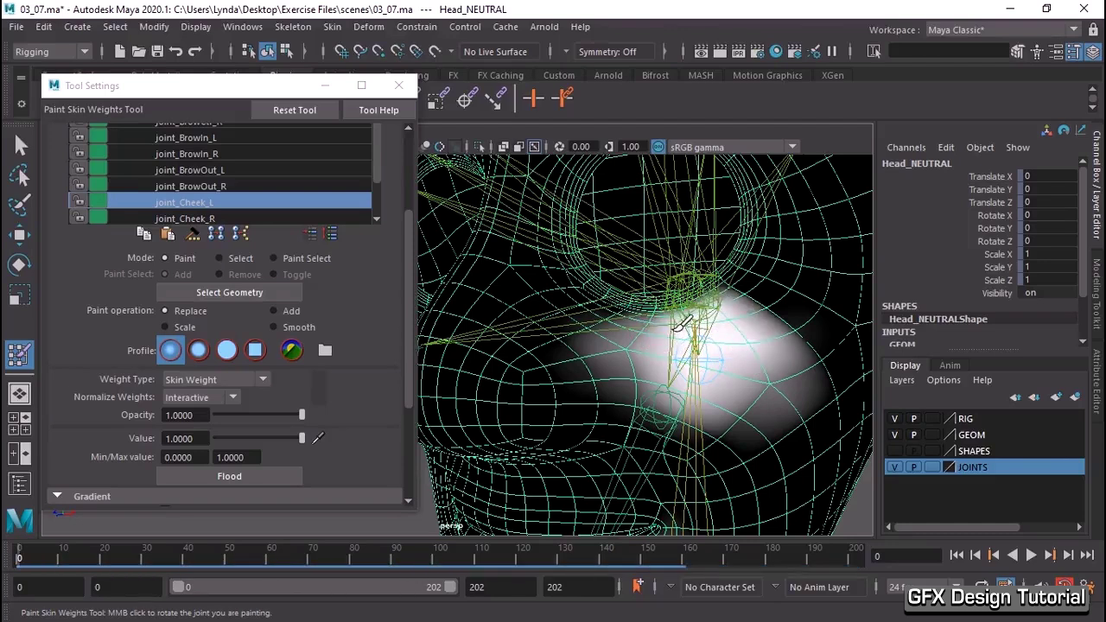
{"action": "key", "text": "alt+v"}
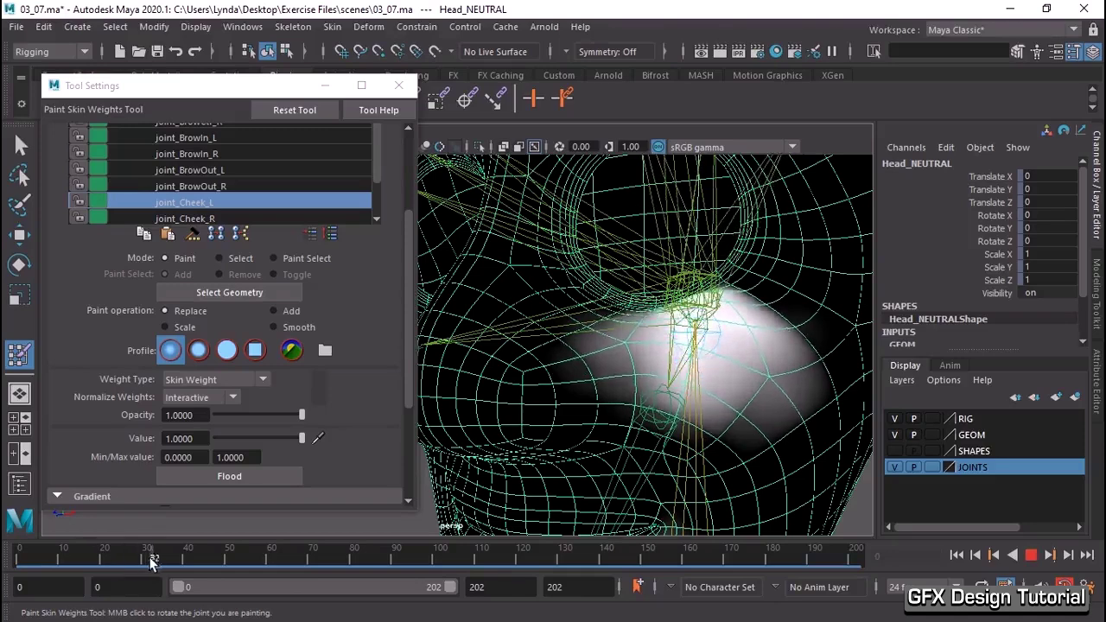
{"action": "key", "text": "alt+v"}
{"action": "key", "text": "alt+shift+v"}
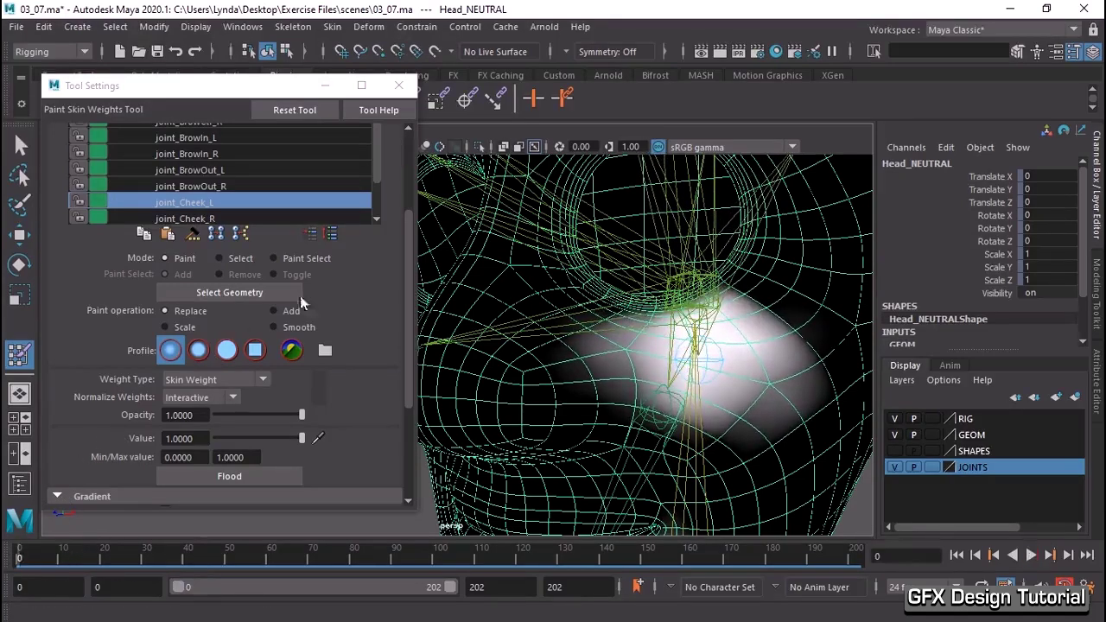
{"action": "left_click", "coordinate": [299, 327]}
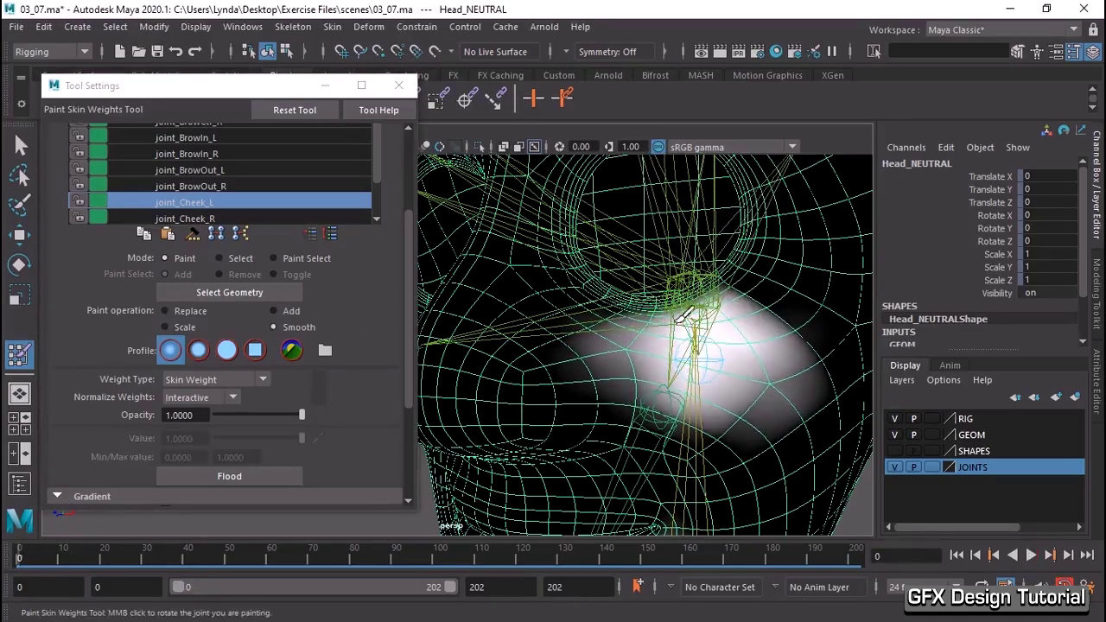
{"action": "mouse_move", "coordinate": [704, 294]}
{"action": "left_mouse_down"}
{"action": "mouse_move", "coordinate": [660, 298]}
{"action": "mouse_move", "coordinate": [717, 285]}
{"action": "left_mouse_up"}
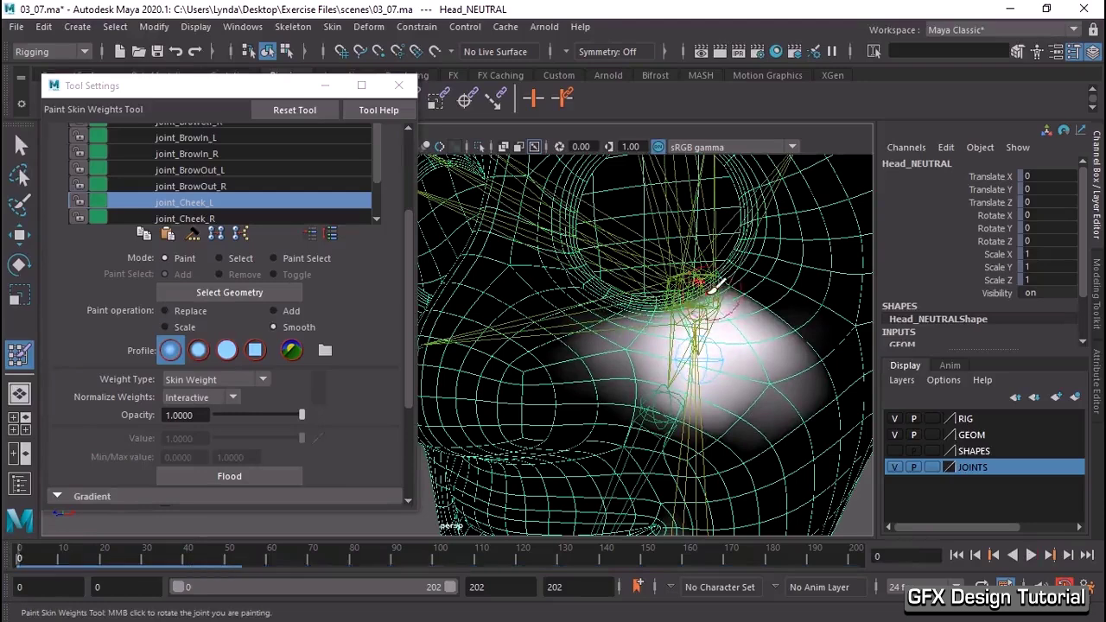
- Flood-smooth the cheek weights and inspect the deformation around frames 37–40
{"action": "left_click", "coordinate": [254, 471]}
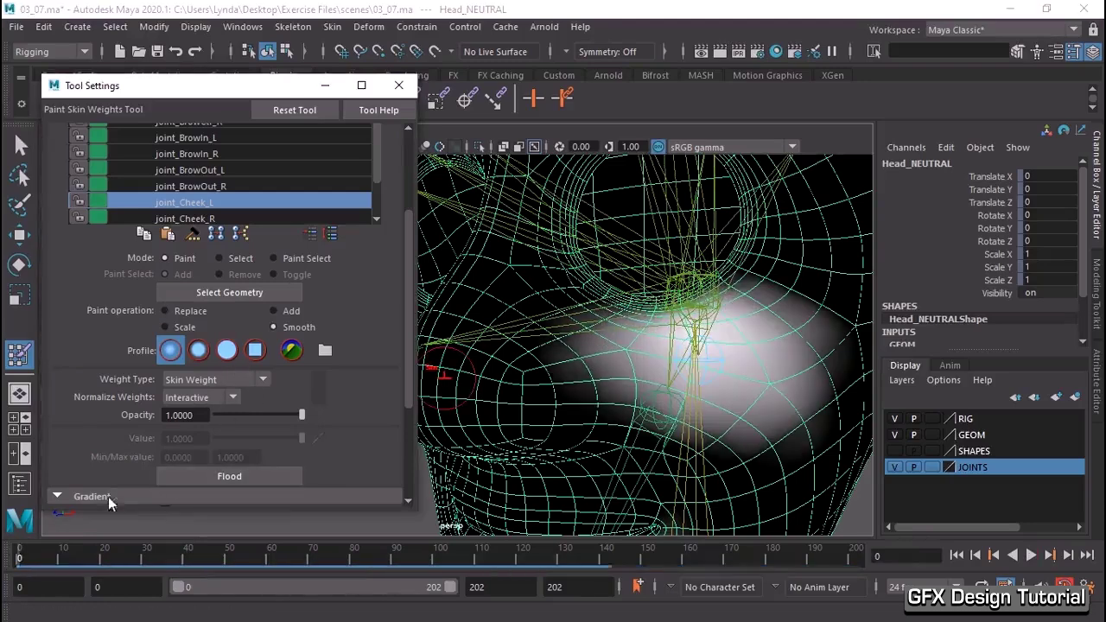
{"action": "left_click_drag", "start_coordinate": [35, 557], "coordinate": [194, 570]}
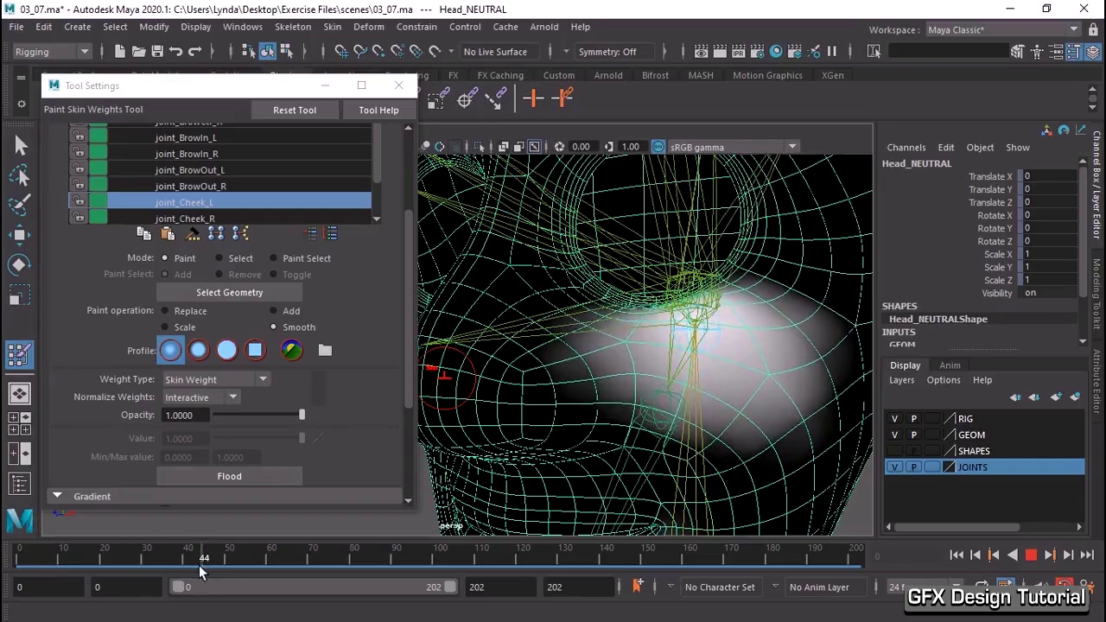
{"action": "left_click_drag", "start_coordinate": [184, 586], "coordinate": [186, 579]}
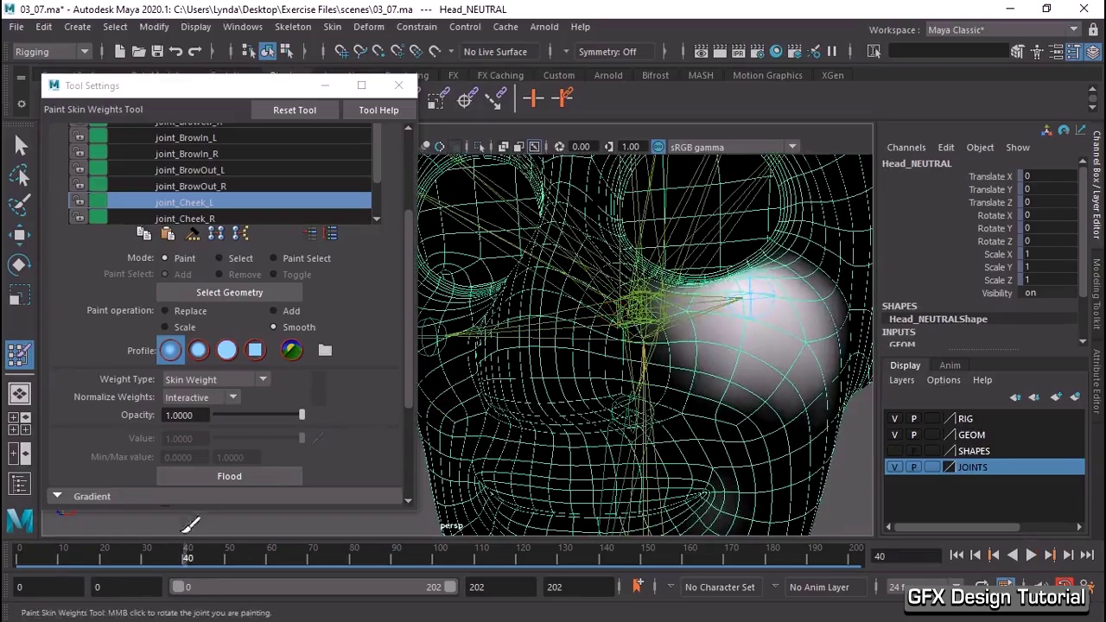
{"action": "mouse_move", "coordinate": [59, 555]}
{"action": "left_mouse_down"}
{"action": "mouse_move", "coordinate": [330, 588]}
{"action": "mouse_move", "coordinate": [117, 534]}
{"action": "left_mouse_up"}
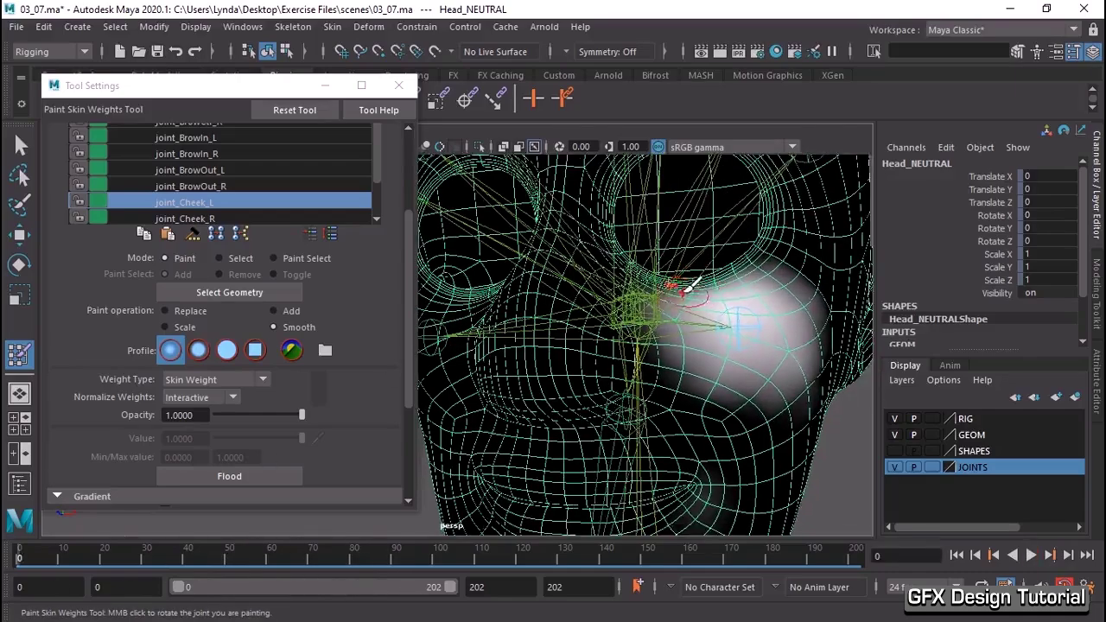
{"action": "left_click_drag", "start_coordinate": [698, 278], "coordinate": [634, 313], "text": "alt"}
- Repaint full cheek weight toward the upper left, switch to Smooth, and recheck from frame 0
{"action": "left_click", "coordinate": [187, 311]}
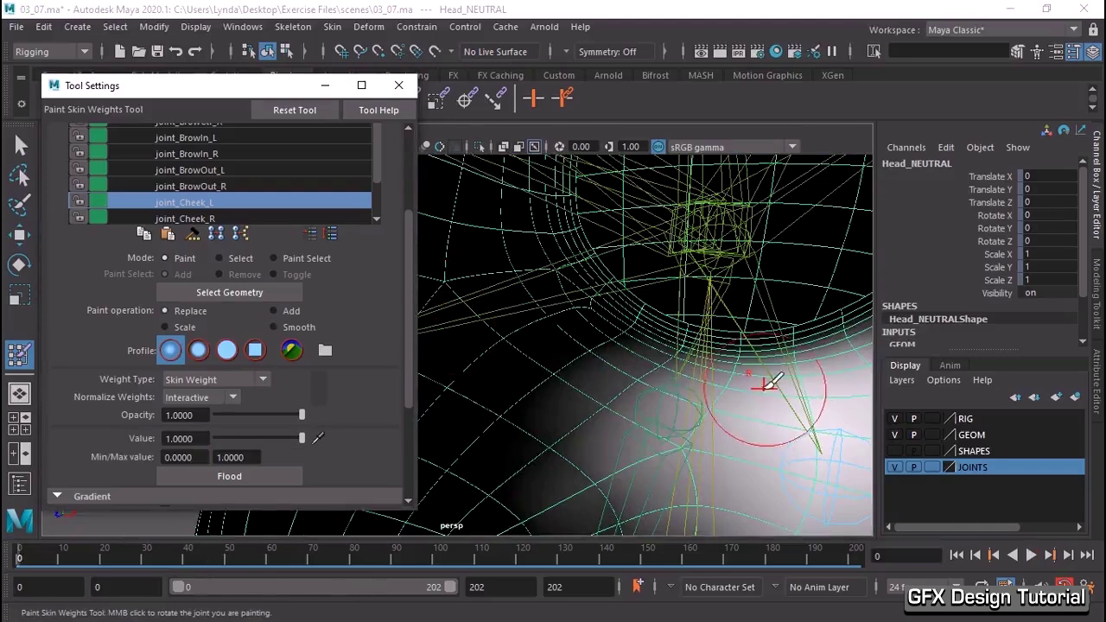
{"action": "left_click_drag", "start_coordinate": [760, 362], "coordinate": [780, 365], "text": "alt"}
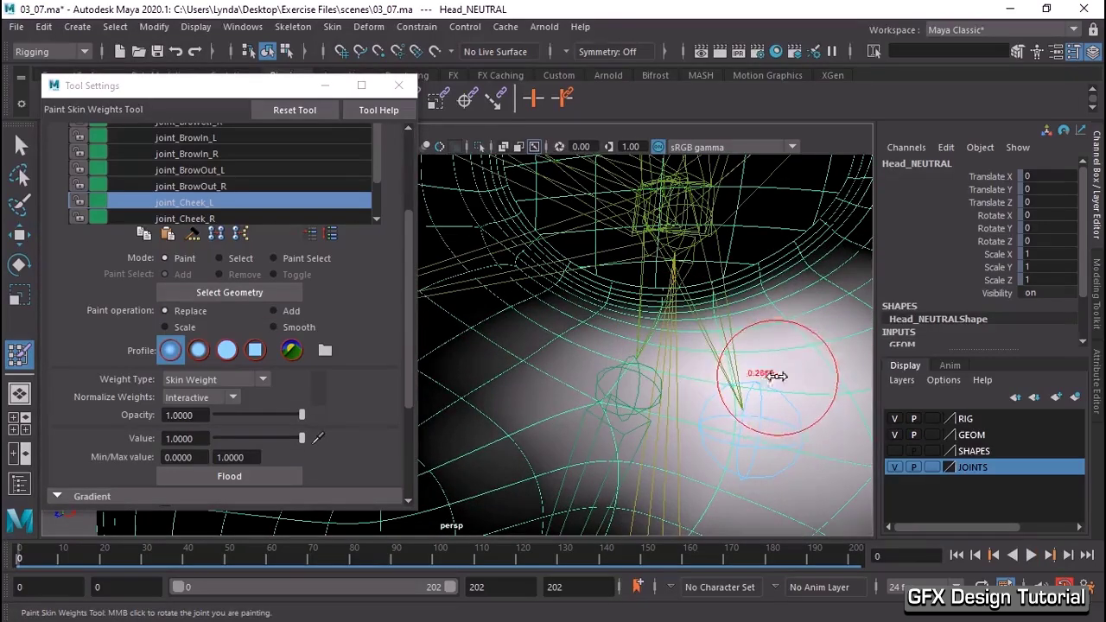
{"action": "mouse_move", "coordinate": [729, 325]}
{"action": "left_mouse_down"}
{"action": "mouse_move", "coordinate": [802, 314]}
{"action": "mouse_move", "coordinate": [779, 351]}
{"action": "left_mouse_up"}
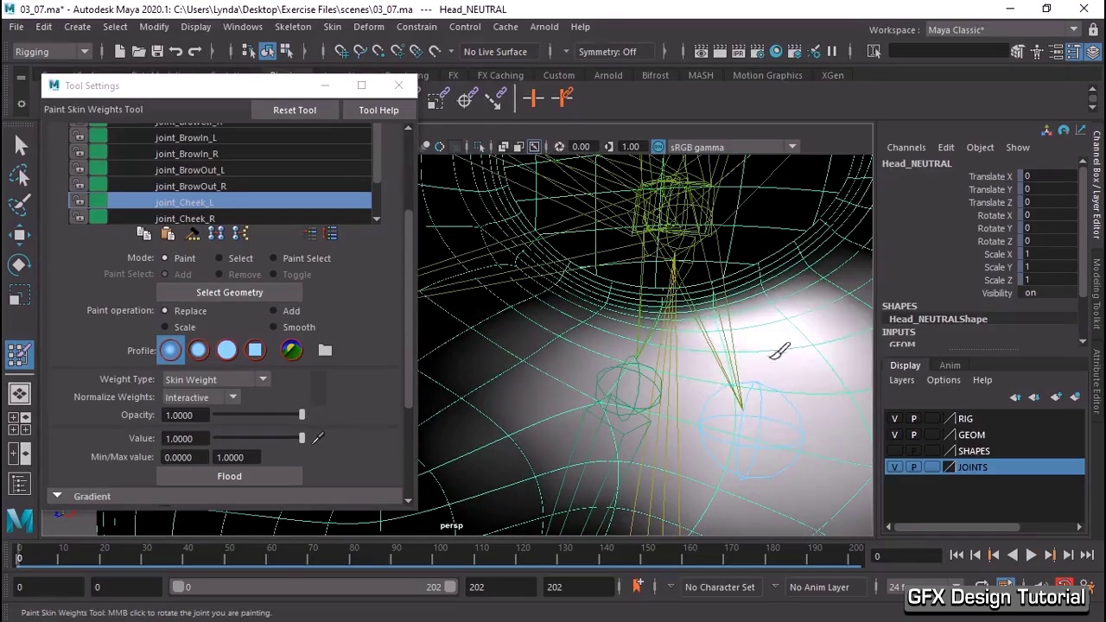
{"action": "mouse_move", "coordinate": [707, 390]}
{"action": "left_mouse_down"}
{"action": "mouse_move", "coordinate": [814, 439]}
{"action": "mouse_move", "coordinate": [703, 389]}
{"action": "left_mouse_up"}
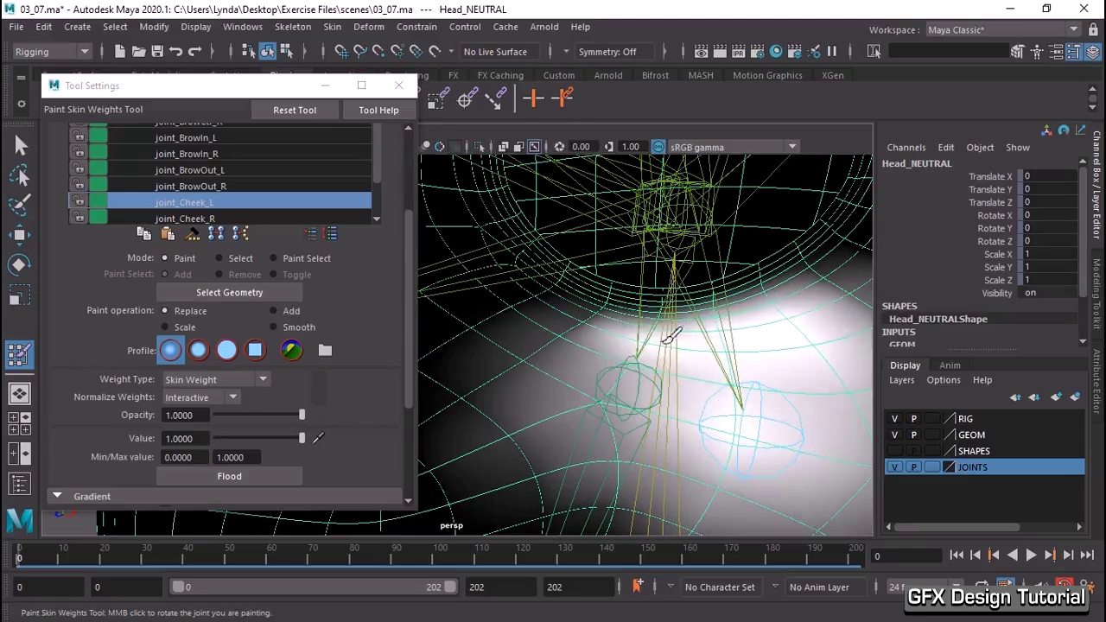
{"action": "left_click", "coordinate": [273, 327]}
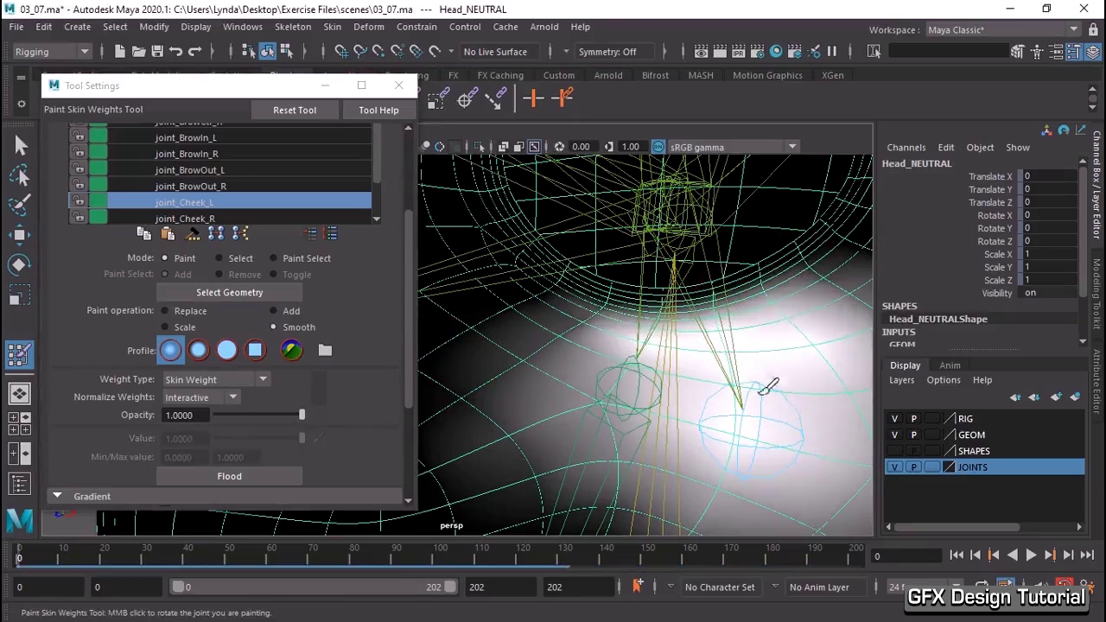
{"action": "mouse_move", "coordinate": [32, 557]}
{"action": "left_mouse_down"}
{"action": "mouse_move", "coordinate": [102, 570]}
{"action": "mouse_move", "coordinate": [19, 560]}
{"action": "left_mouse_up"}
{"action": "right_click_drag", "start_coordinate": [604, 389], "coordinate": [570, 517], "text": "alt"}
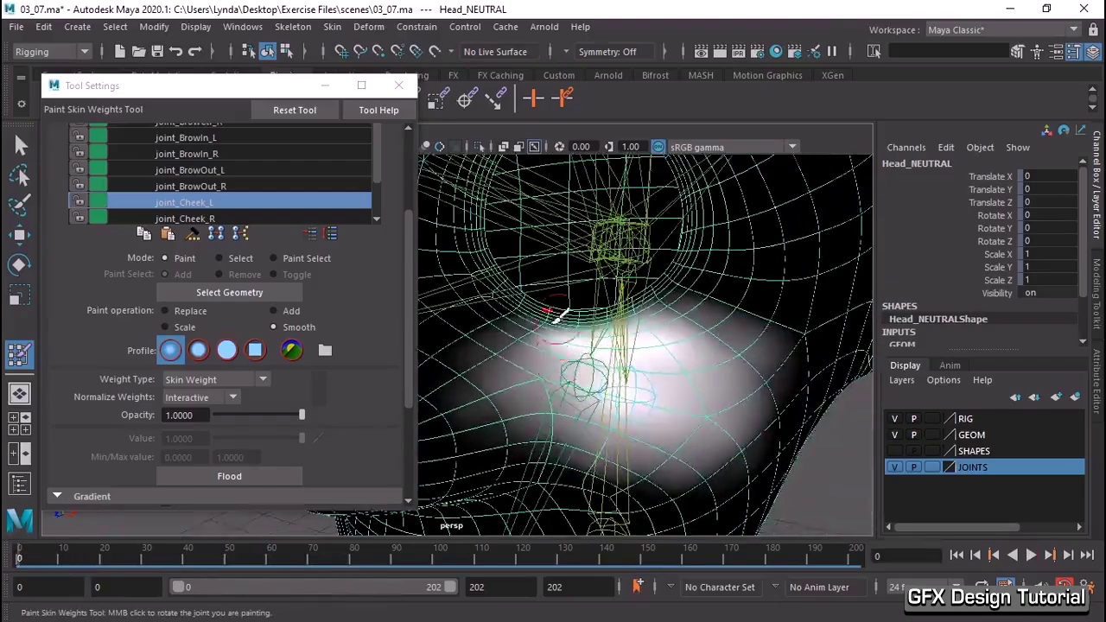
{"action": "mouse_move", "coordinate": [570, 516]}
{"action": "left_mouse_down", "text": "alt"}
{"action": "mouse_move", "coordinate": [646, 349]}
{"action": "mouse_move", "coordinate": [634, 326]}
{"action": "mouse_move", "coordinate": [659, 337]}
{"action": "left_mouse_up", "text": "alt"}
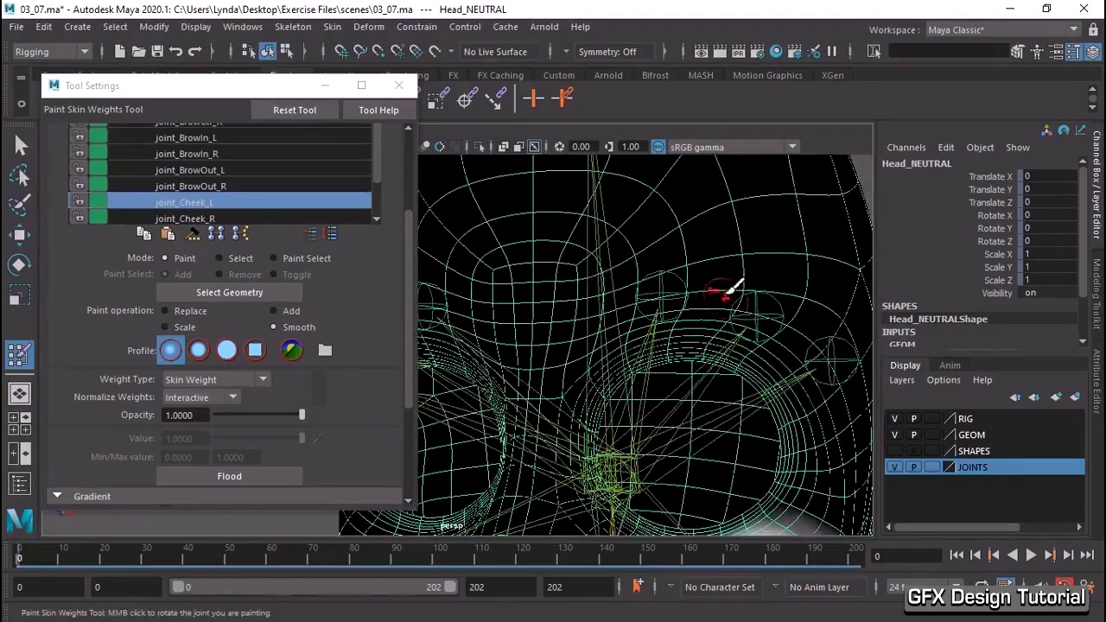
- Paint and flood-smooth joint_BrowIn_L weights around the inner left brow
{"action": "mouse_move", "coordinate": [730, 289]}
{"action": "left_mouse_down", "text": "alt"}
{"action": "mouse_move", "coordinate": [740, 314]}
{"action": "mouse_move", "coordinate": [816, 341]}
{"action": "left_mouse_up", "text": "alt"}
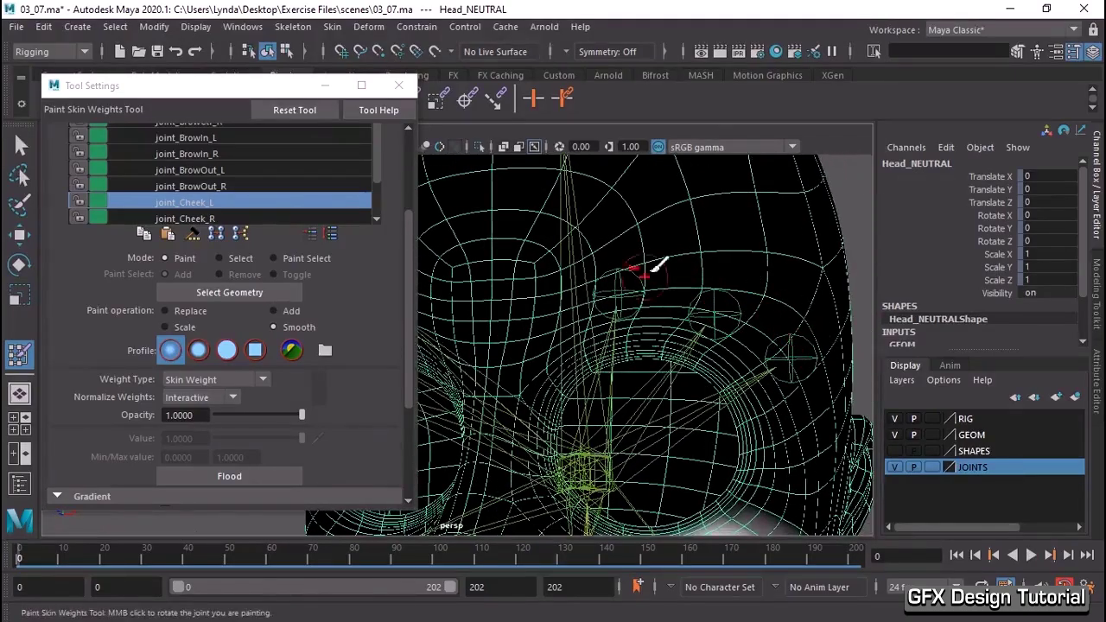
{"action": "scroll", "coordinate": [243, 172], "scroll_direction": "up", "scroll_amount": 1}
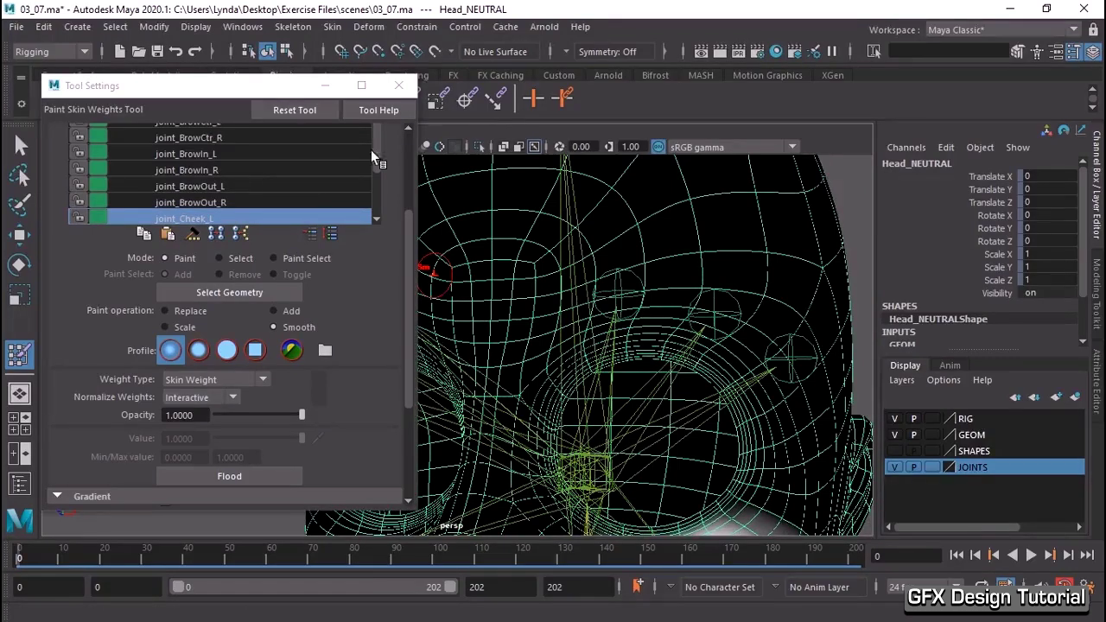
{"action": "mouse_move", "coordinate": [370, 150]}
{"action": "left_mouse_down"}
{"action": "mouse_move", "coordinate": [373, 160]}
{"action": "mouse_move", "coordinate": [372, 112]}
{"action": "left_mouse_up"}
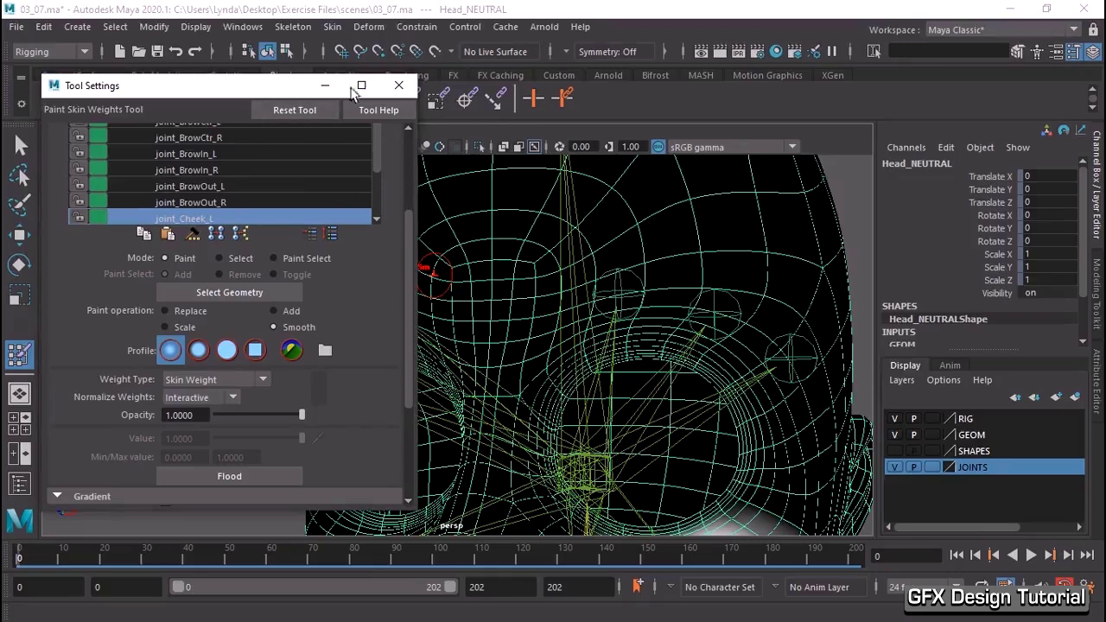
{"action": "scroll", "coordinate": [389, 173], "scroll_direction": "up", "scroll_amount": 2}
{"action": "scroll", "coordinate": [393, 156], "scroll_direction": "up", "scroll_amount": 1}
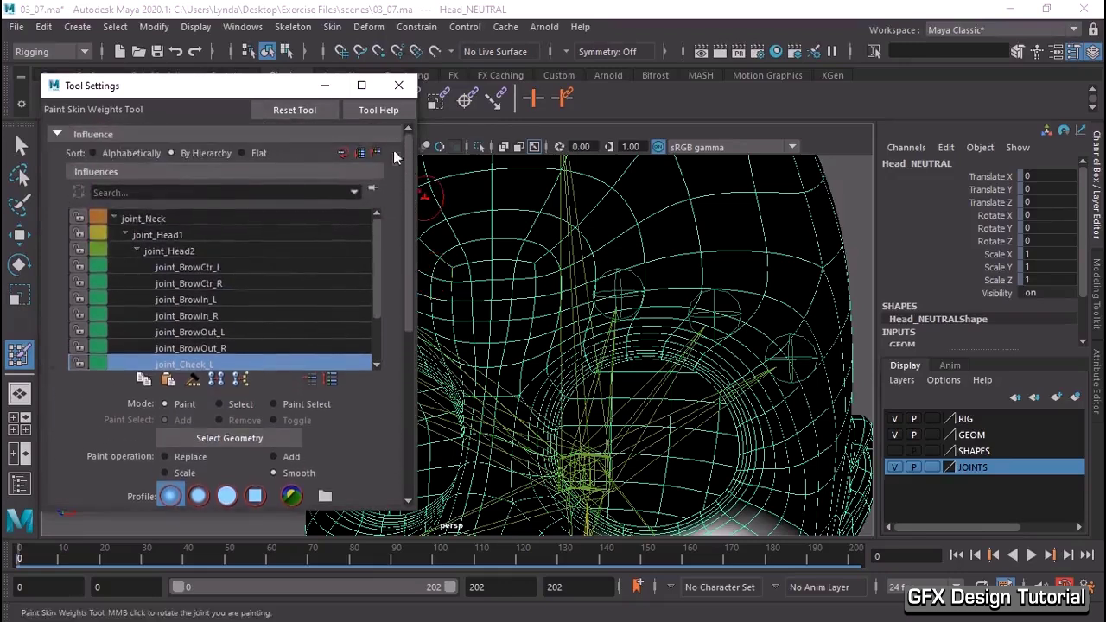
{"action": "left_click", "coordinate": [208, 299]}
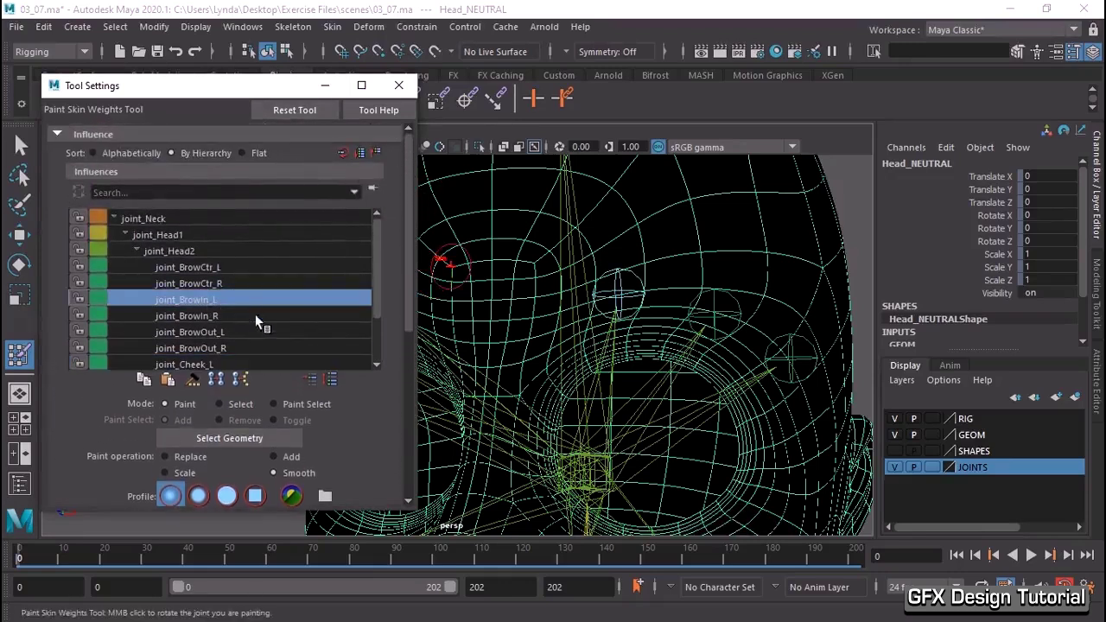
{"action": "scroll", "coordinate": [349, 395], "scroll_direction": "down", "scroll_amount": 1}
{"action": "scroll", "coordinate": [349, 396], "scroll_direction": "down", "scroll_amount": 1}
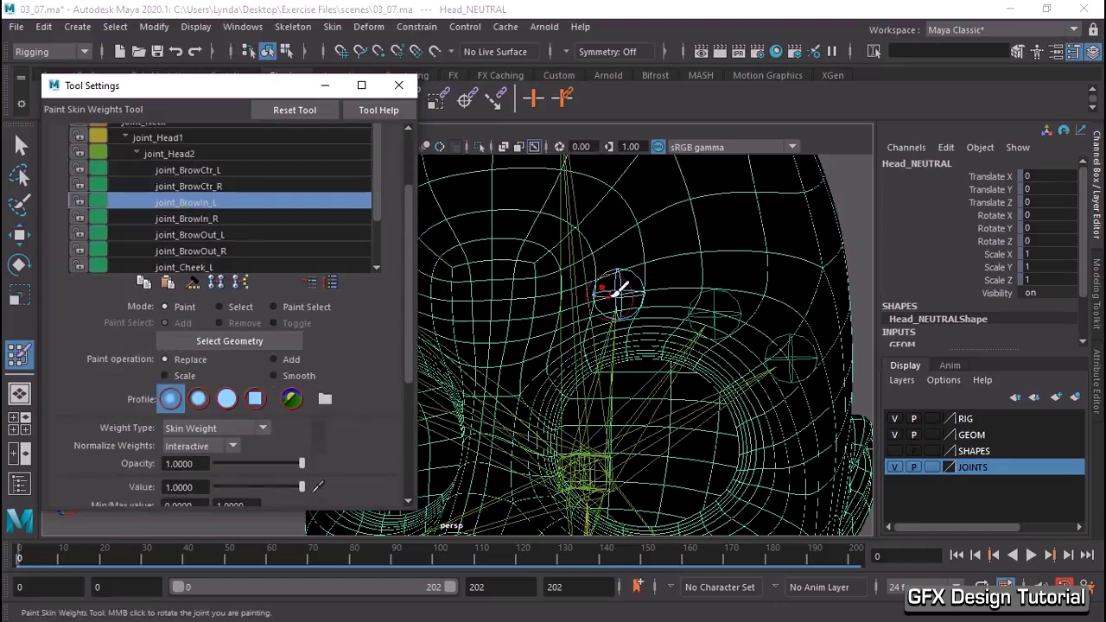
{"action": "middle_click_drag", "start_coordinate": [616, 292], "coordinate": [616, 301]}
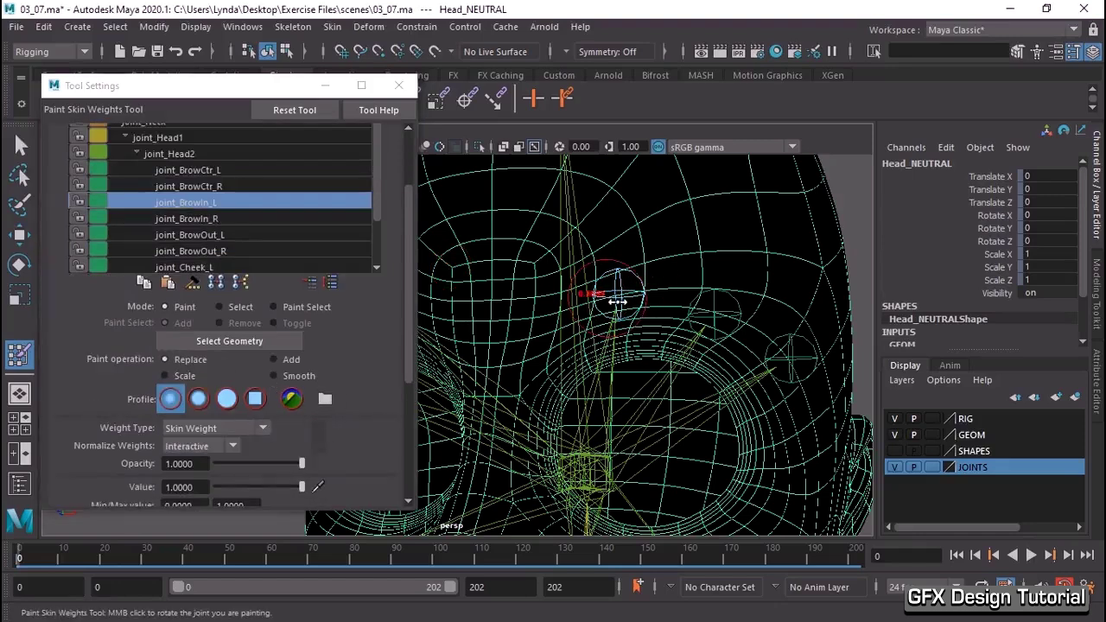
{"action": "left_click_drag", "start_coordinate": [642, 277], "coordinate": [586, 300]}
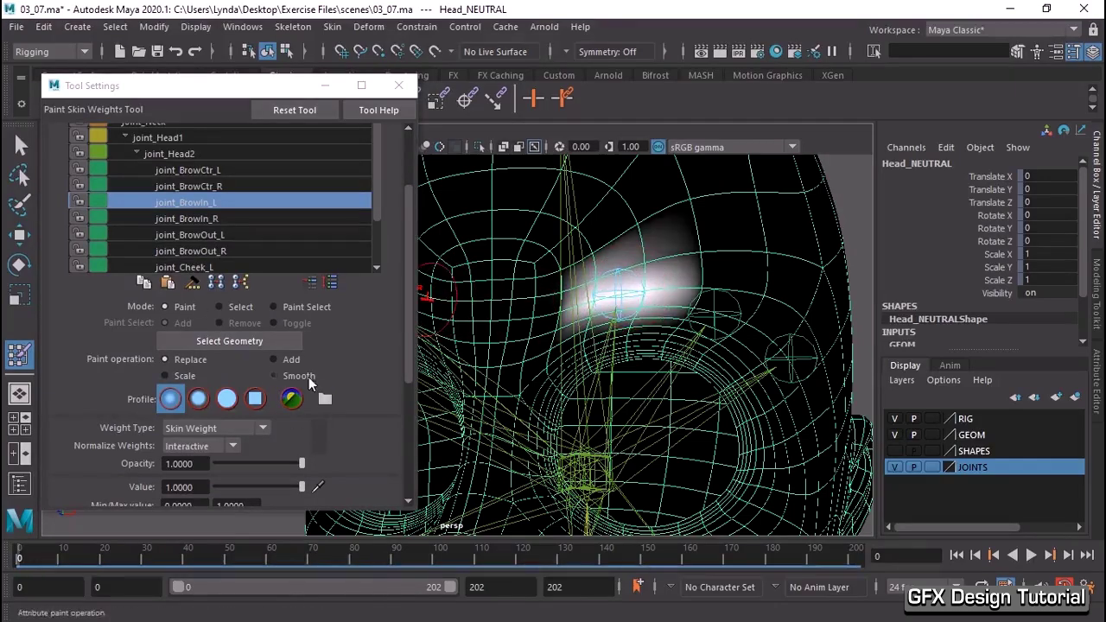
{"action": "left_click", "coordinate": [298, 376]}
{"action": "scroll", "coordinate": [351, 407], "scroll_direction": "down", "scroll_amount": 5}
{"action": "left_click", "coordinate": [259, 378]}
- Paint and flood-smooth joint_BrowCtr_L weights around the brow centre
{"action": "scroll", "coordinate": [335, 177], "scroll_direction": "up", "scroll_amount": 2}
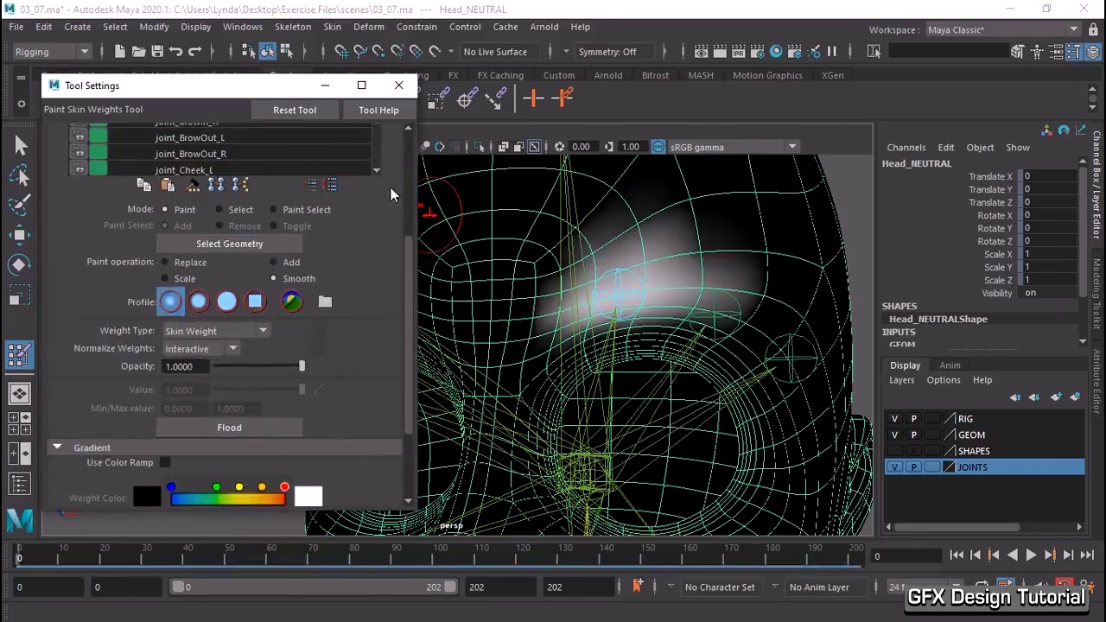
{"action": "scroll", "coordinate": [301, 159], "scroll_direction": "up", "scroll_amount": 3}
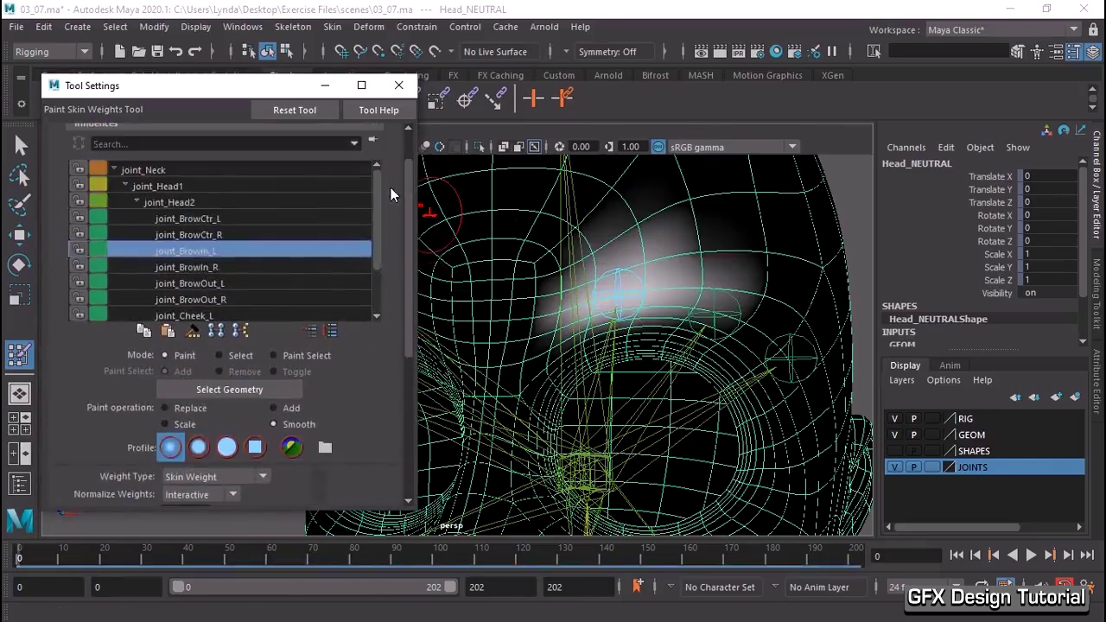
{"action": "left_click", "coordinate": [202, 217]}
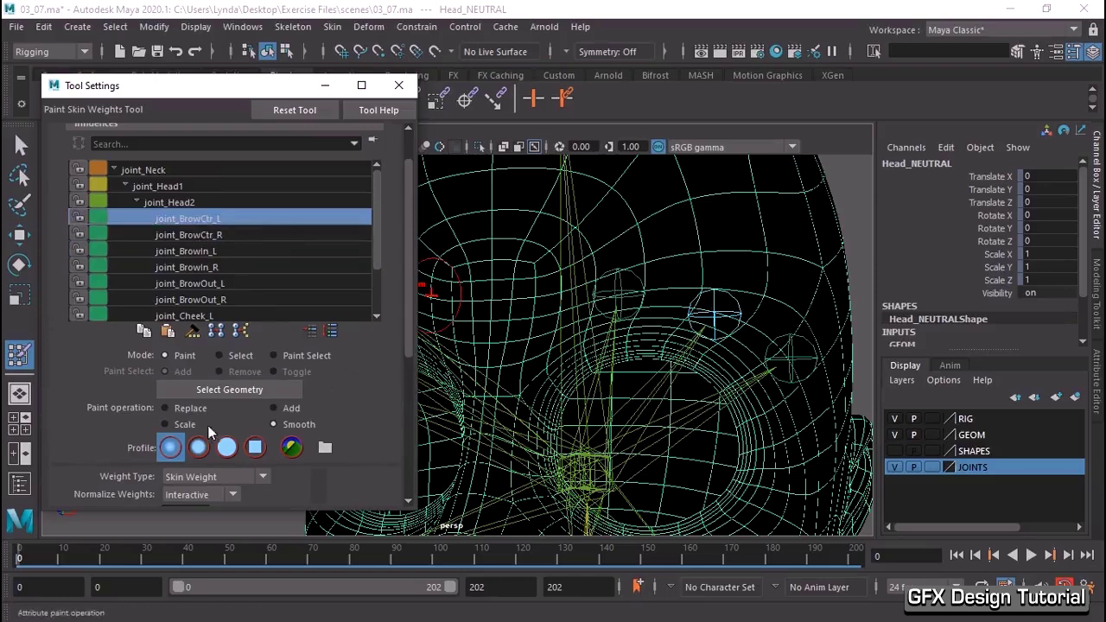
{"action": "left_click", "coordinate": [177, 407]}
{"action": "mouse_move", "coordinate": [723, 312]}
{"action": "left_mouse_down"}
{"action": "mouse_move", "coordinate": [734, 298]}
{"action": "mouse_move", "coordinate": [716, 317]}
{"action": "mouse_move", "coordinate": [708, 308]}
{"action": "left_mouse_up"}
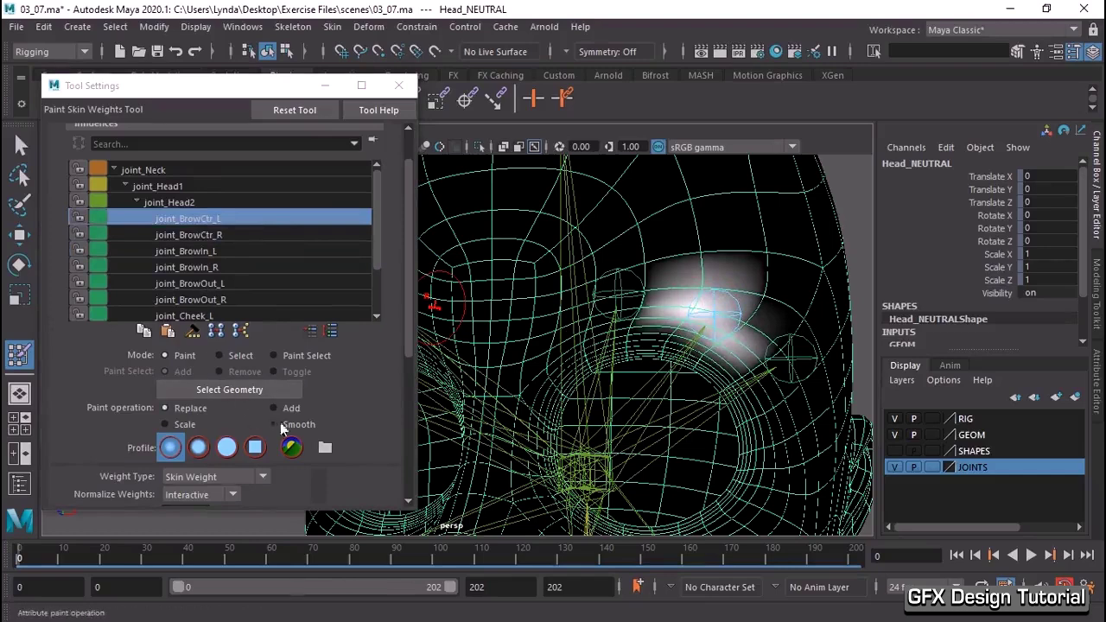
{"action": "scroll", "coordinate": [280, 423], "scroll_direction": "down", "scroll_amount": 2}
{"action": "left_click", "coordinate": [294, 328]}
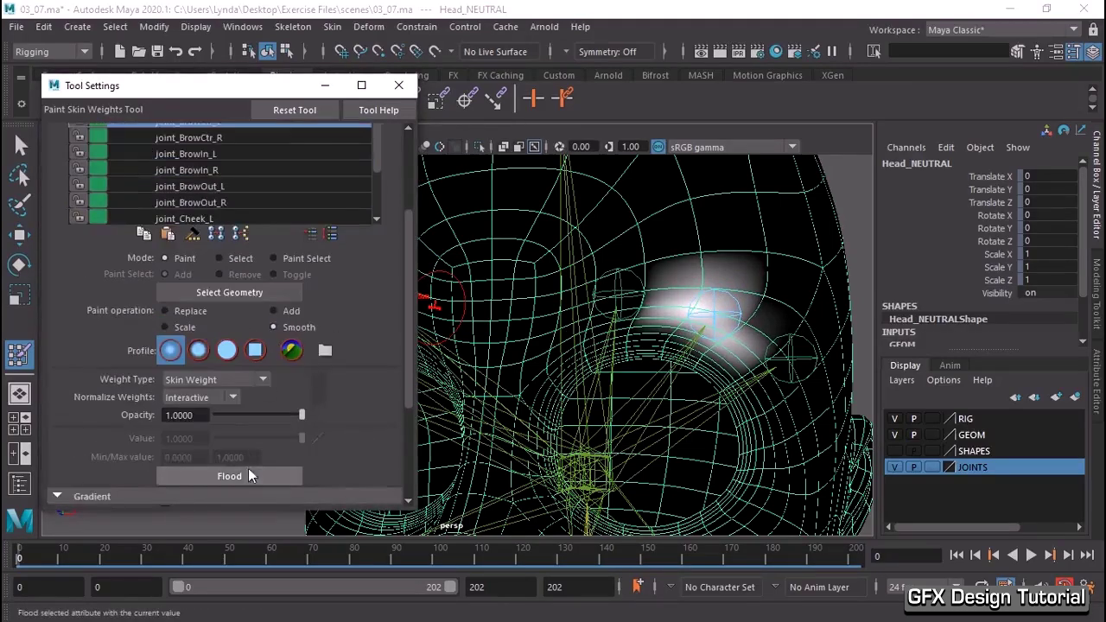
{"action": "left_click", "coordinate": [249, 475]}
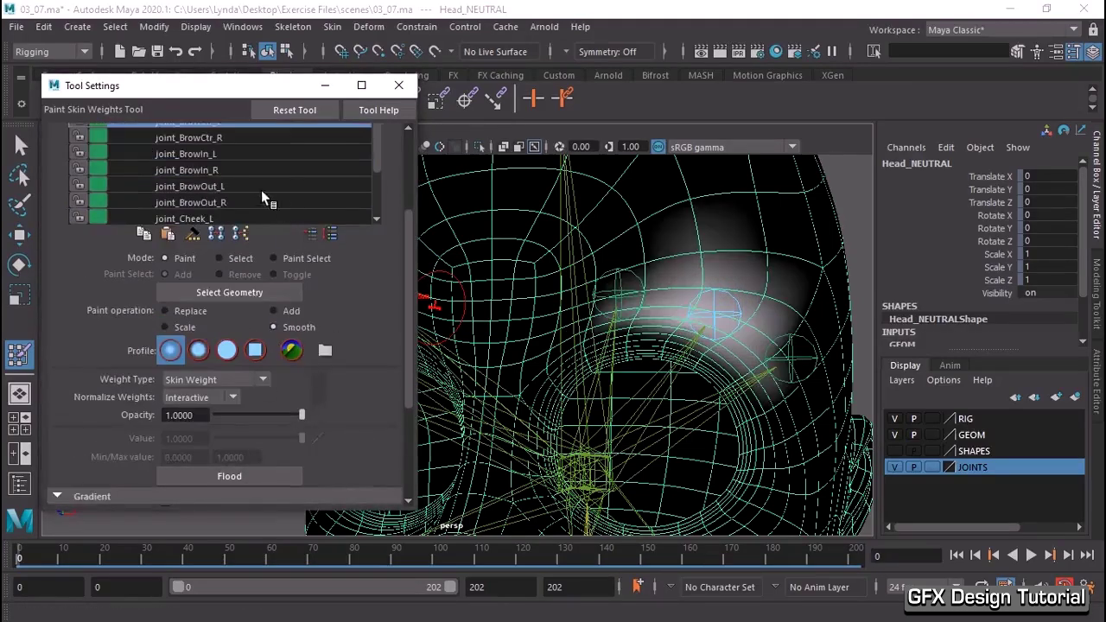
- Paint and flood-smooth joint_BrowOut_L weights around the outer left brow
{"action": "left_click", "coordinate": [229, 188]}
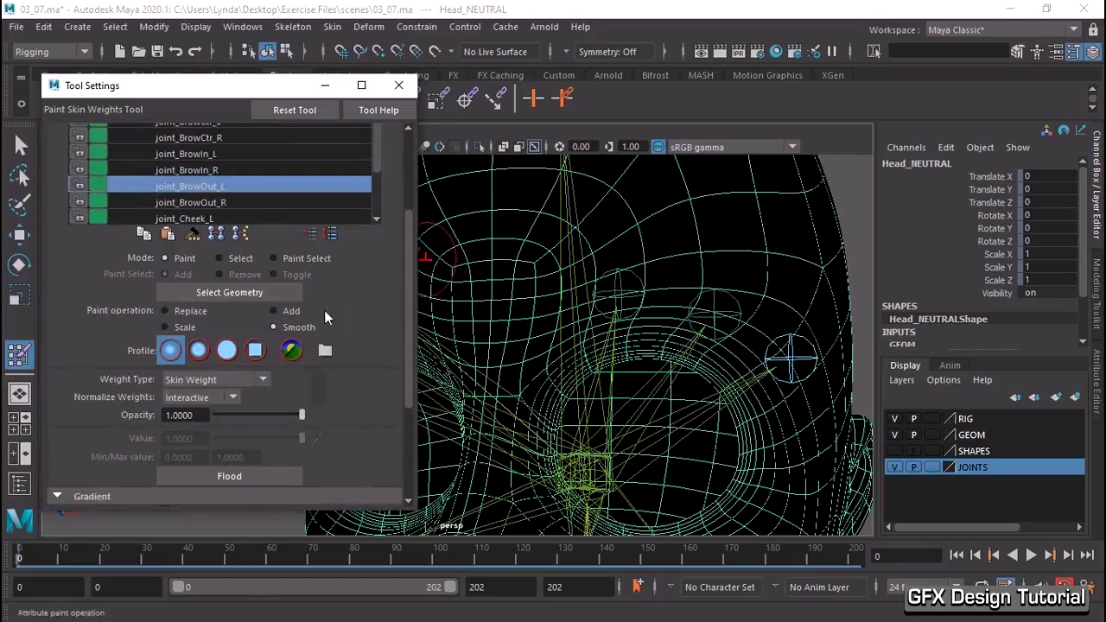
{"action": "left_click", "coordinate": [194, 313]}
{"action": "mouse_move", "coordinate": [782, 352]}
{"action": "left_mouse_down"}
{"action": "mouse_move", "coordinate": [792, 363]}
{"action": "mouse_move", "coordinate": [765, 353]}
{"action": "mouse_move", "coordinate": [790, 365]}
{"action": "mouse_move", "coordinate": [786, 309]}
{"action": "left_mouse_up"}
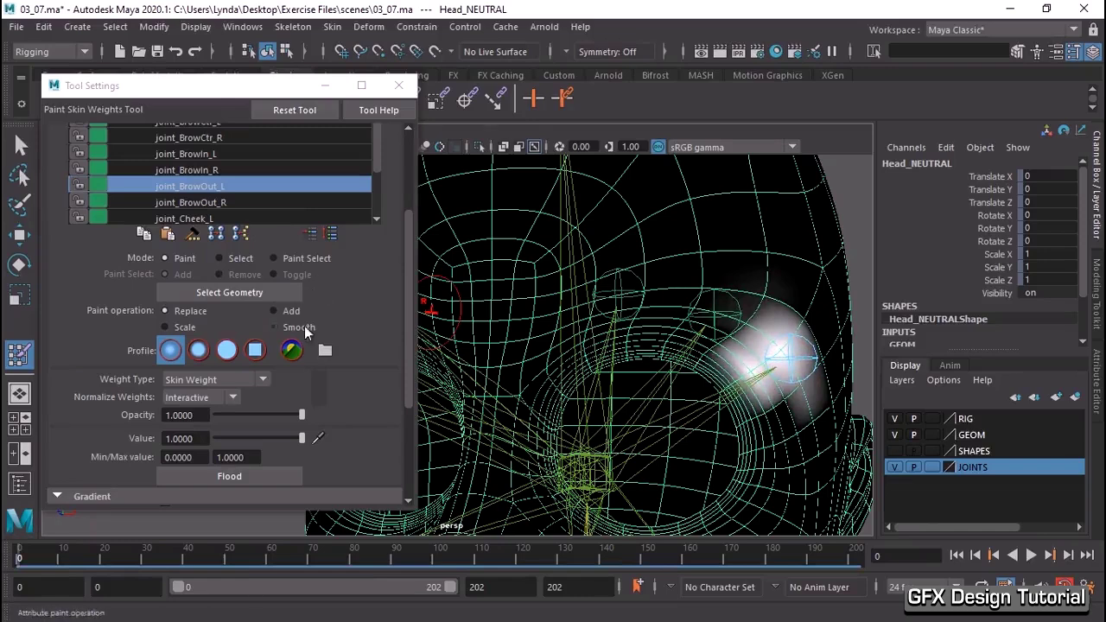
{"action": "left_click", "coordinate": [298, 328]}
{"action": "left_click", "coordinate": [229, 476]}
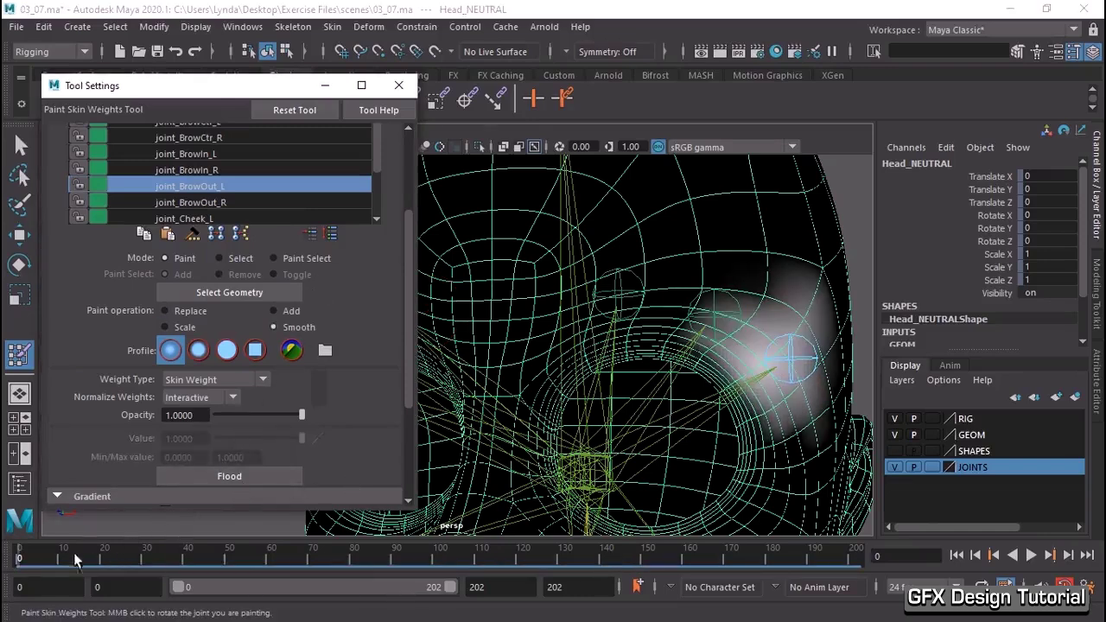
- Scrub and step through the animation to inspect the brow deformation, then return to frame 0
{"action": "mouse_move", "coordinate": [75, 560]}
{"action": "left_mouse_down"}
{"action": "mouse_move", "coordinate": [406, 581]}
{"action": "mouse_move", "coordinate": [373, 588]}
{"action": "mouse_move", "coordinate": [385, 586]}
{"action": "left_mouse_up"}
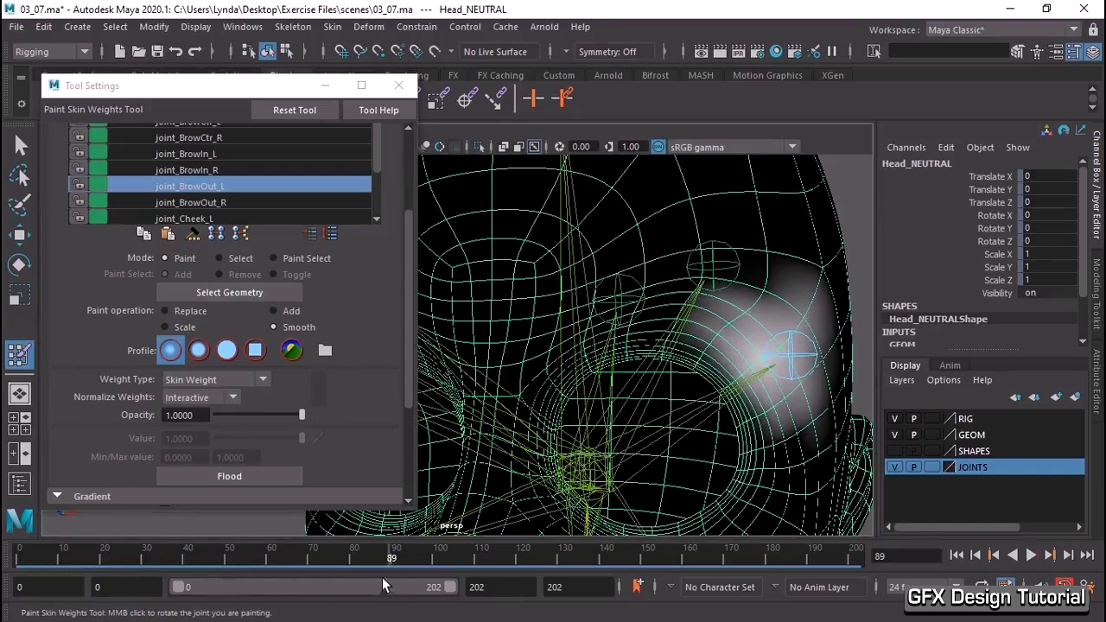
{"action": "key", "text": "."}
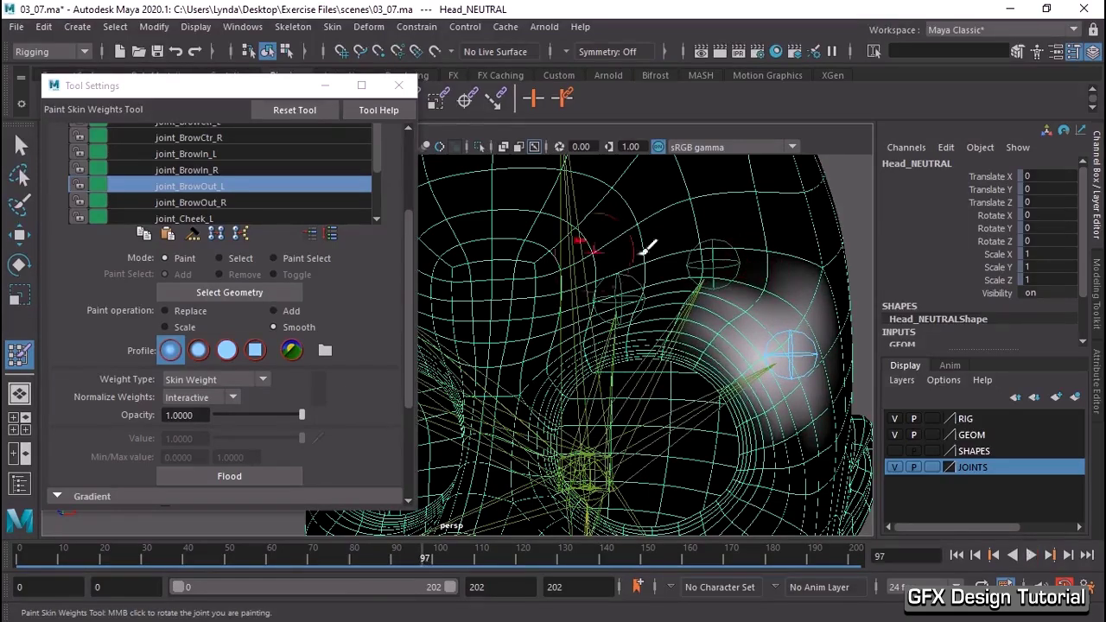
{"action": "left_click_drag", "start_coordinate": [216, 562], "coordinate": [19, 560]}
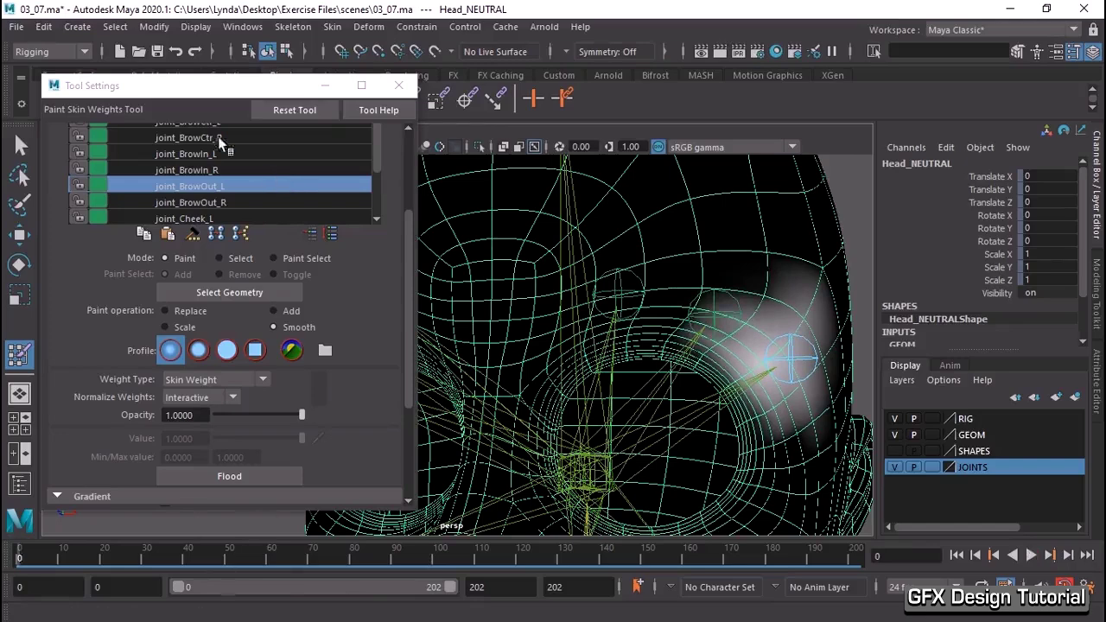
- Paint Replace weights for joint_BrowCtr_L, joint_BrowIn_L and joint_BrowOut_L over the left brow
{"action": "scroll", "coordinate": [390, 143], "scroll_direction": "up", "scroll_amount": 3}
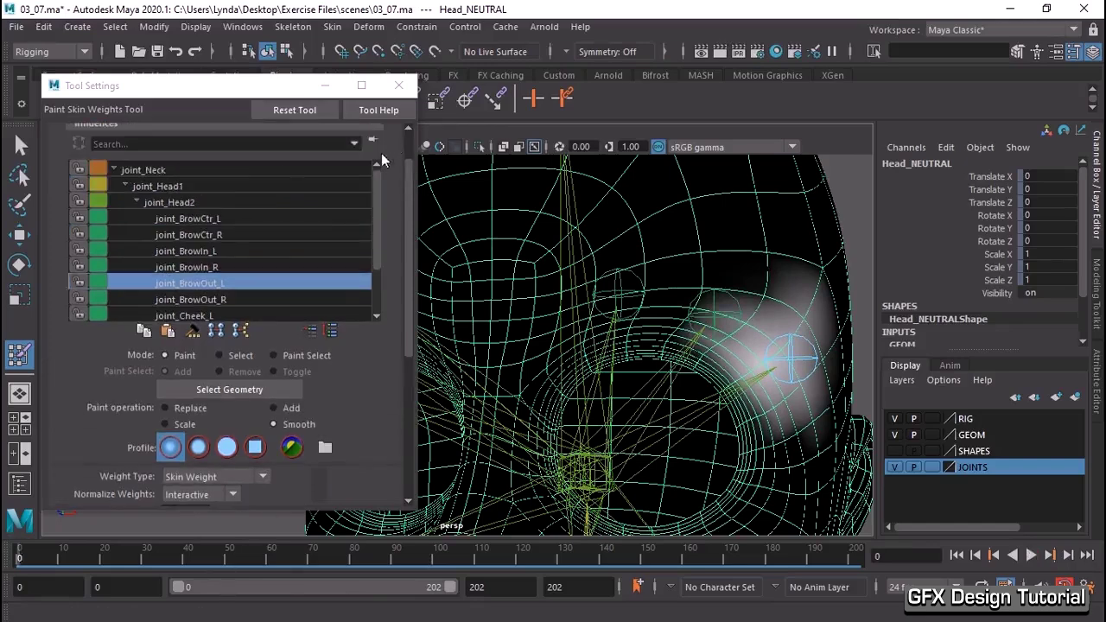
{"action": "left_click", "coordinate": [225, 221]}
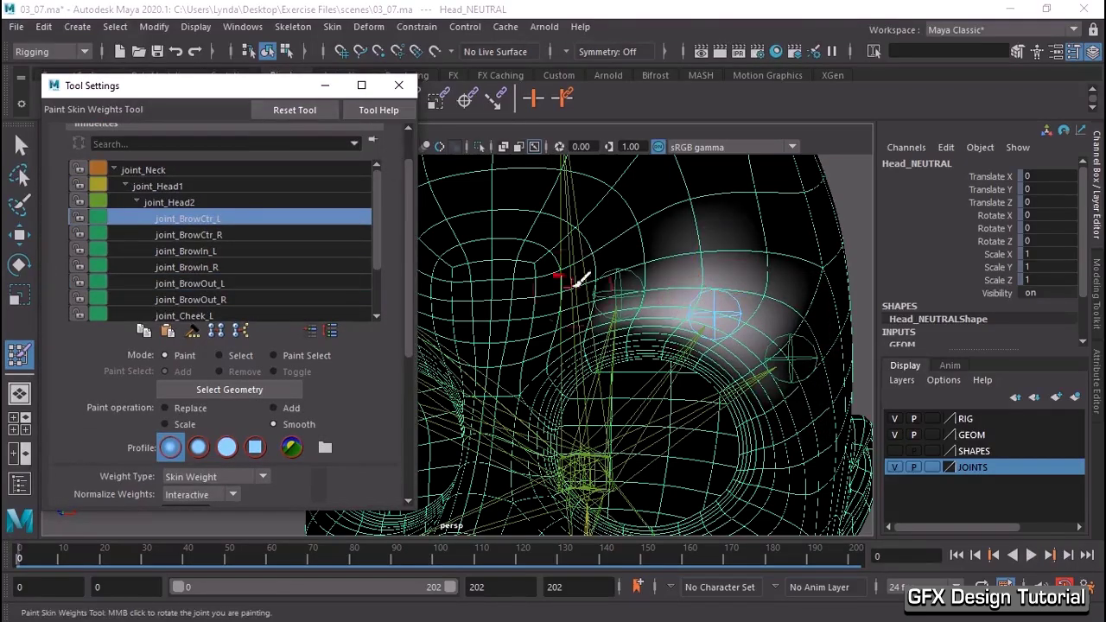
{"action": "left_click", "coordinate": [177, 409]}
{"action": "mouse_move", "coordinate": [720, 298]}
{"action": "left_mouse_down"}
{"action": "mouse_move", "coordinate": [714, 323]}
{"action": "mouse_move", "coordinate": [725, 239]}
{"action": "mouse_move", "coordinate": [735, 289]}
{"action": "left_mouse_up"}
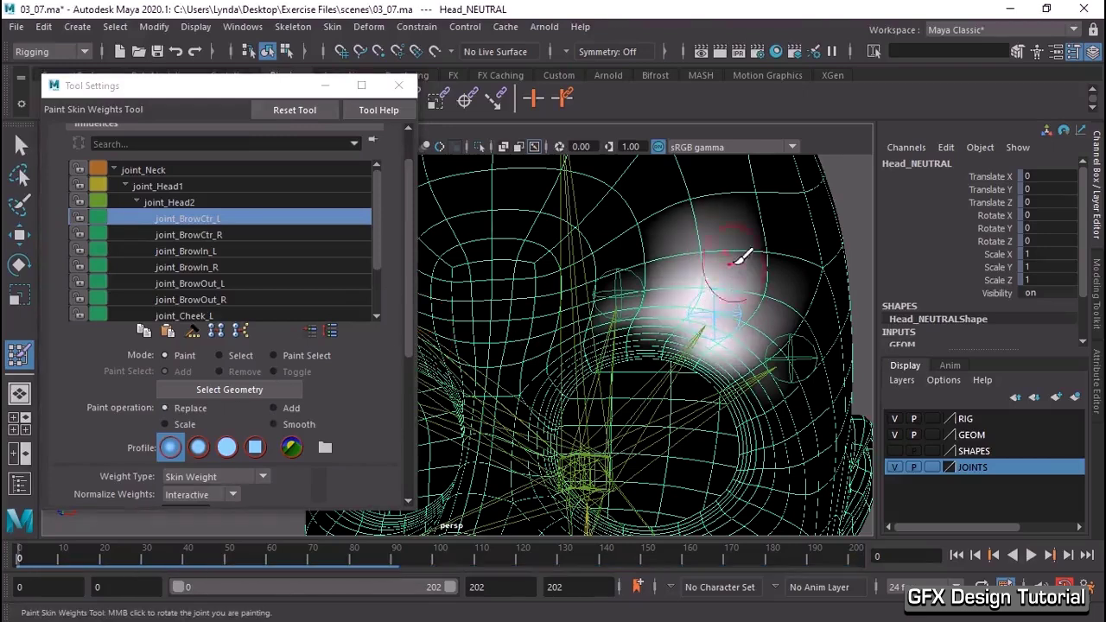
{"action": "left_click", "coordinate": [211, 252]}
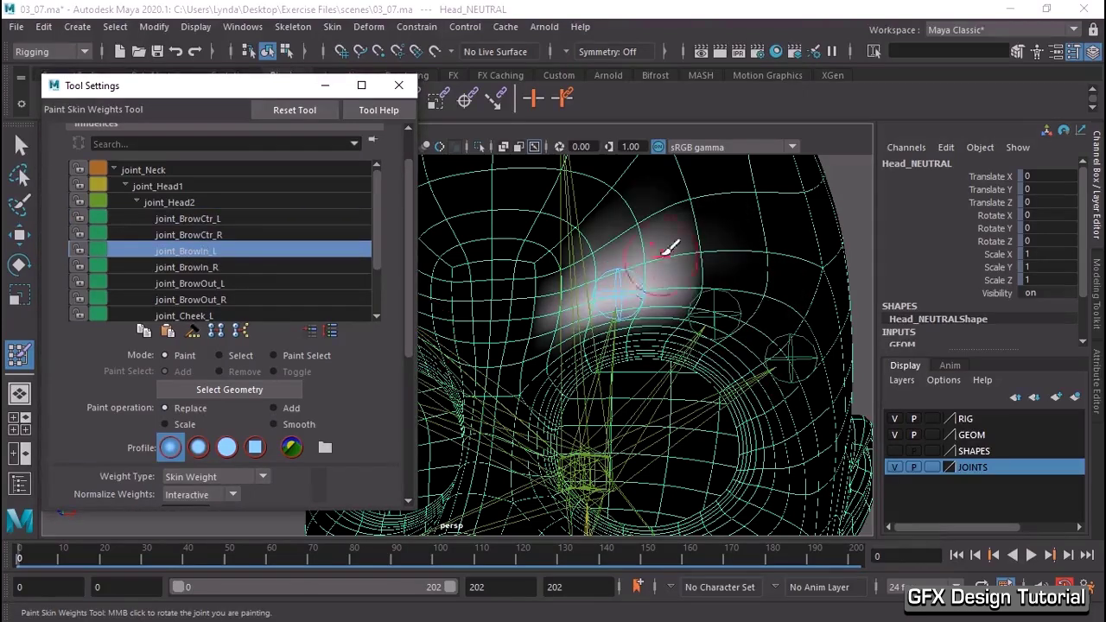
{"action": "mouse_move", "coordinate": [630, 293]}
{"action": "left_mouse_down"}
{"action": "mouse_move", "coordinate": [609, 317]}
{"action": "mouse_move", "coordinate": [625, 245]}
{"action": "mouse_move", "coordinate": [615, 233]}
{"action": "mouse_move", "coordinate": [648, 229]}
{"action": "mouse_move", "coordinate": [626, 318]}
{"action": "left_mouse_up"}
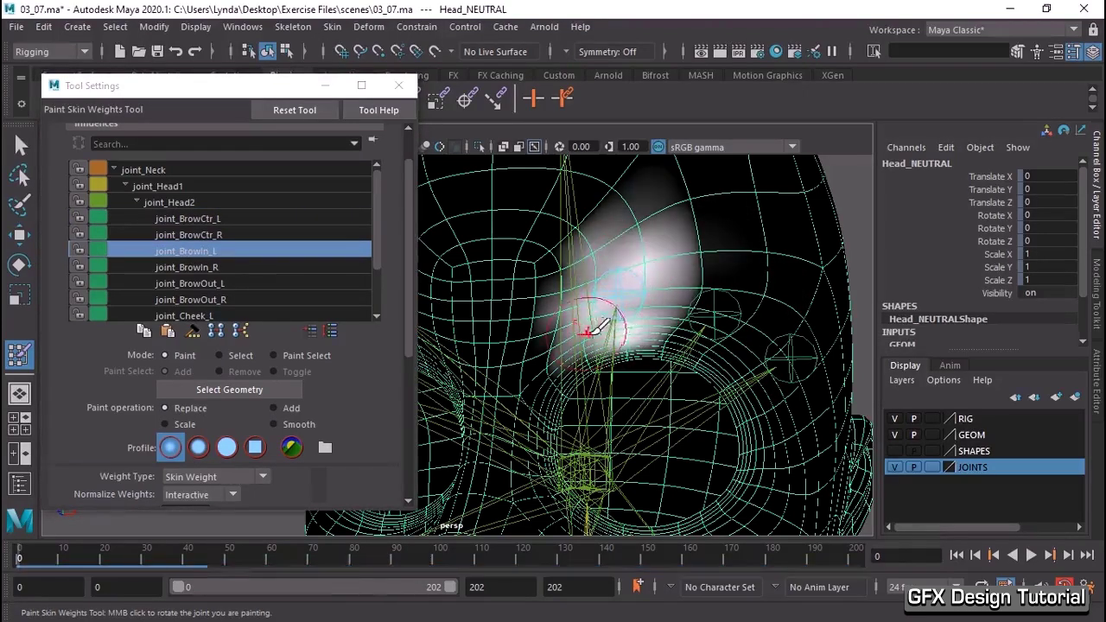
{"action": "left_click", "coordinate": [215, 296]}
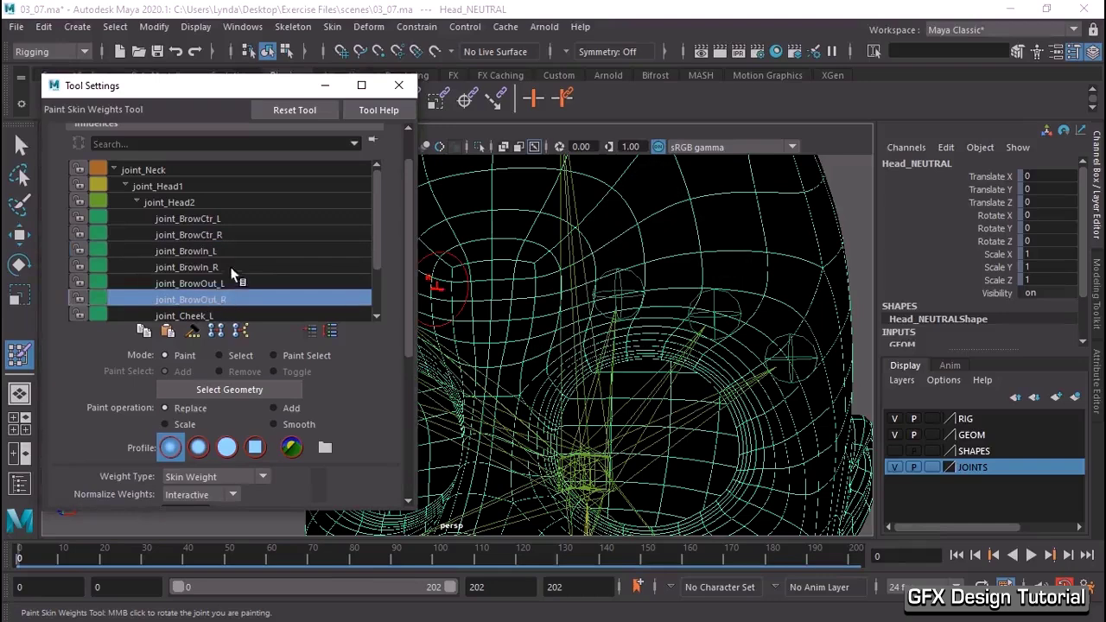
{"action": "left_click", "coordinate": [222, 285]}
{"action": "mouse_move", "coordinate": [771, 369]}
{"action": "left_mouse_down"}
{"action": "mouse_move", "coordinate": [814, 346]}
{"action": "mouse_move", "coordinate": [804, 360]}
{"action": "mouse_move", "coordinate": [817, 279]}
{"action": "left_mouse_up"}
- Play the animation, hold at frame 33, and add more joint_BrowCtr_L weight on the brow
{"action": "key", "text": "alt+v"}
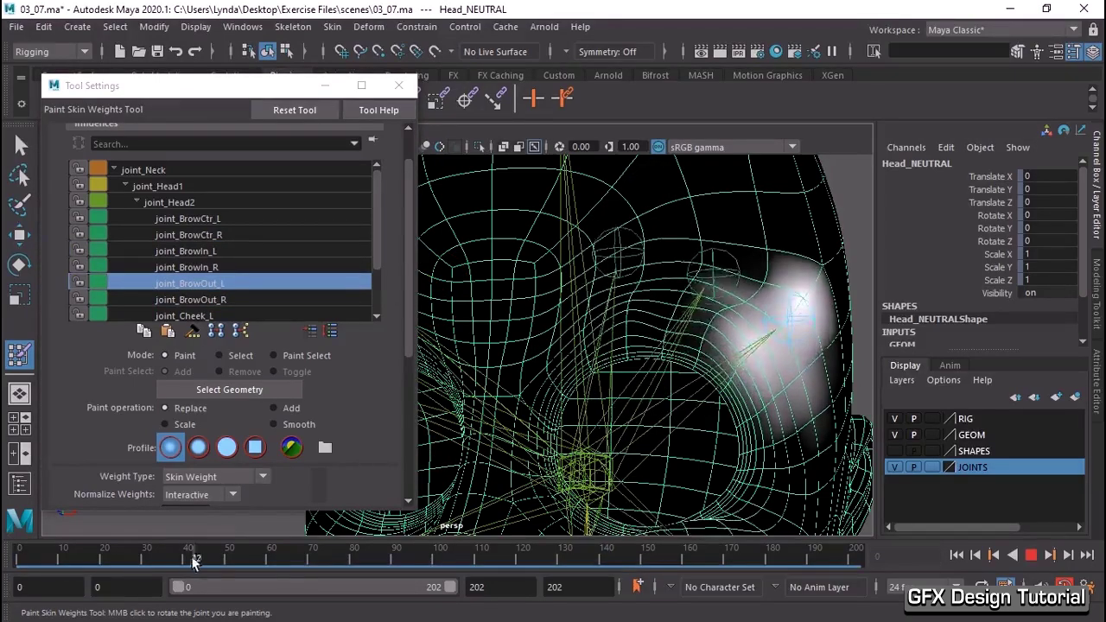
{"action": "left_click_drag", "start_coordinate": [194, 571], "coordinate": [158, 574]}
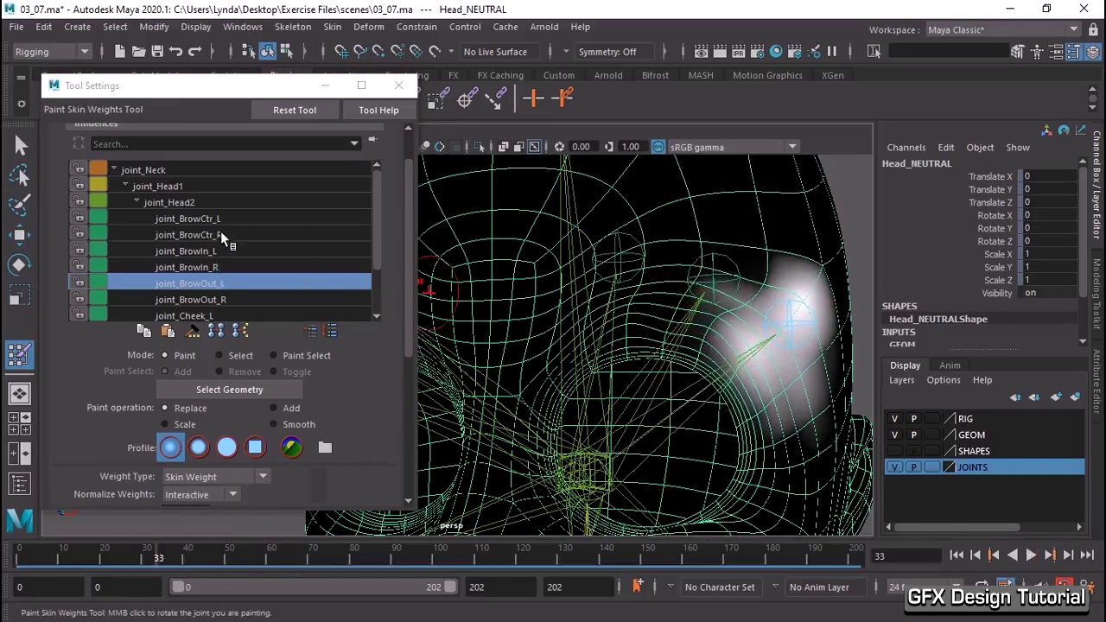
{"action": "left_click", "coordinate": [187, 218]}
{"action": "left_click_drag", "start_coordinate": [646, 259], "coordinate": [679, 321]}
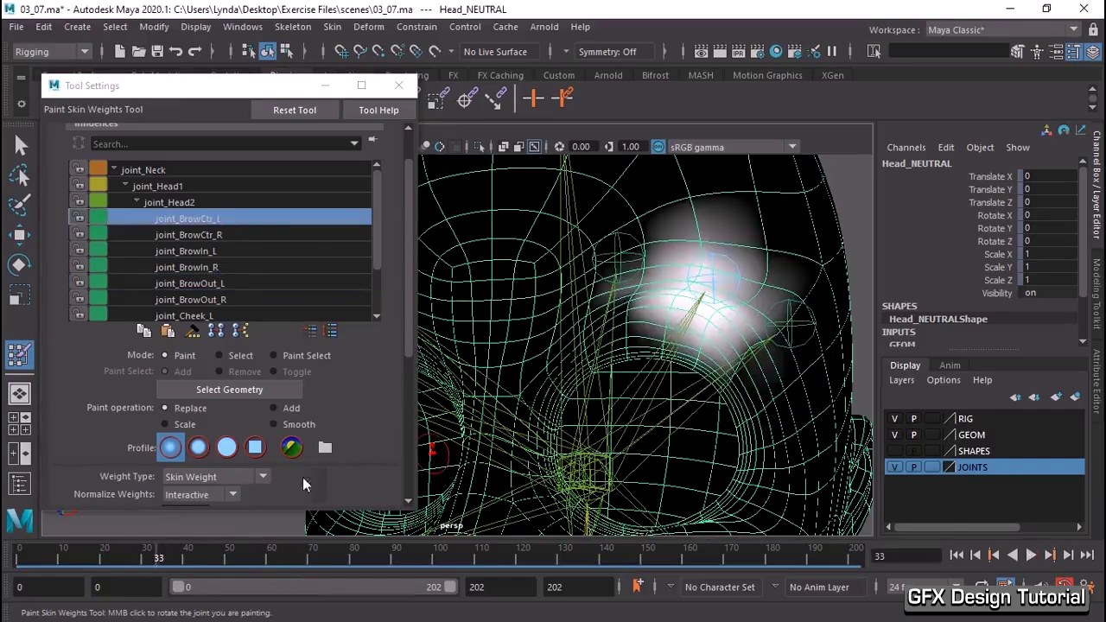
- Flood-smooth the joint_BrowCtr_L and joint_BrowOut_L weights across the whole mesh
{"action": "left_click", "coordinate": [298, 425]}
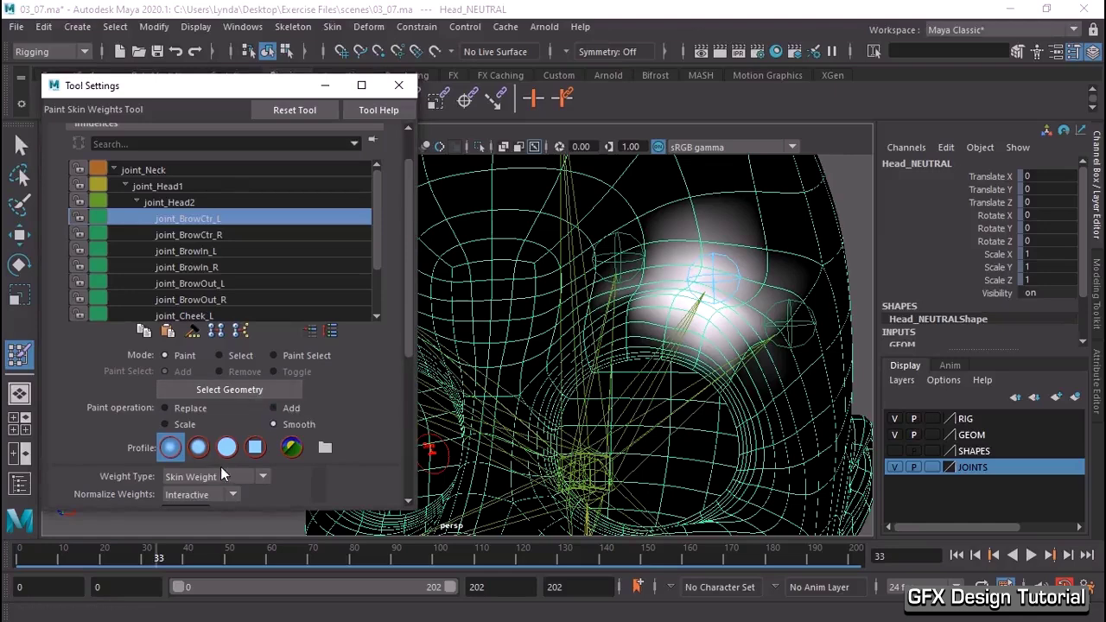
{"action": "scroll", "coordinate": [220, 467], "scroll_direction": "down", "scroll_amount": 2}
{"action": "left_click", "coordinate": [245, 475]}
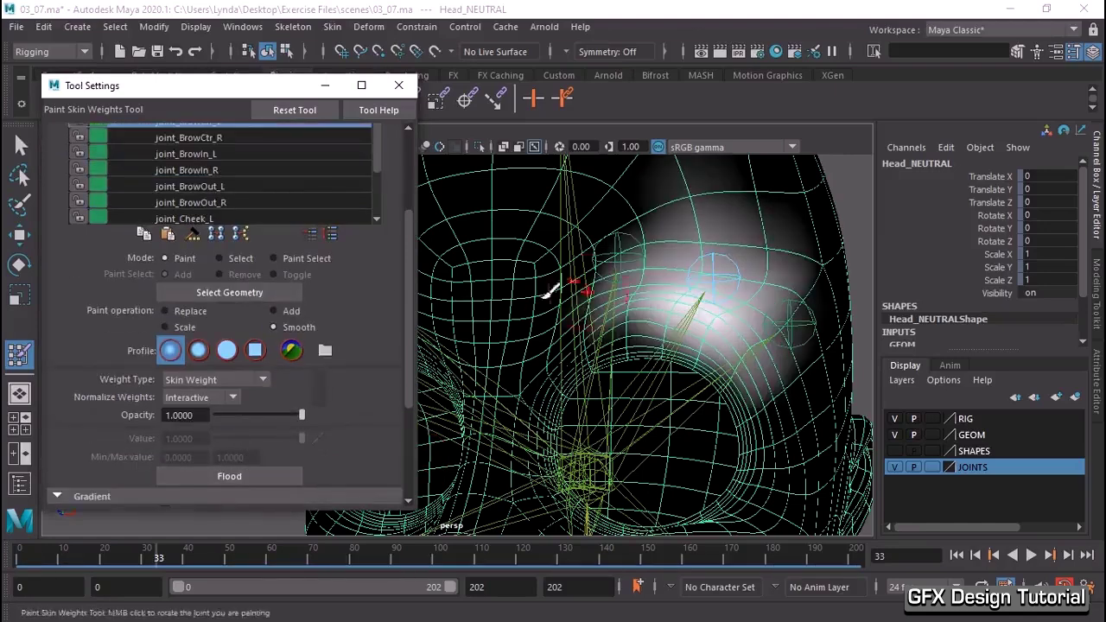
{"action": "left_click", "coordinate": [212, 188]}
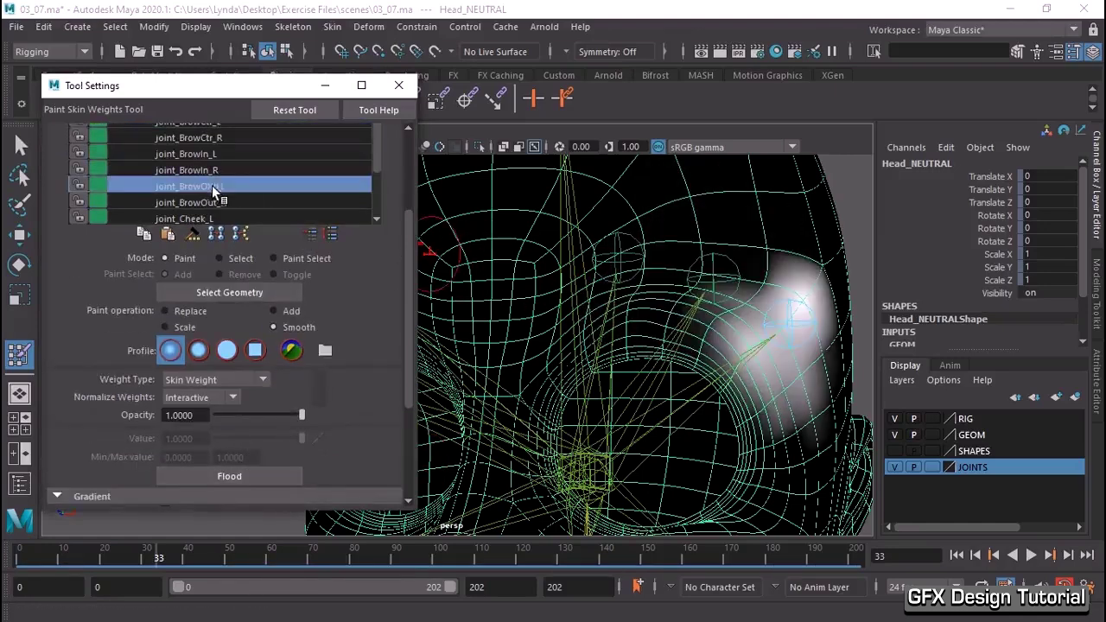
{"action": "left_click", "coordinate": [233, 476]}
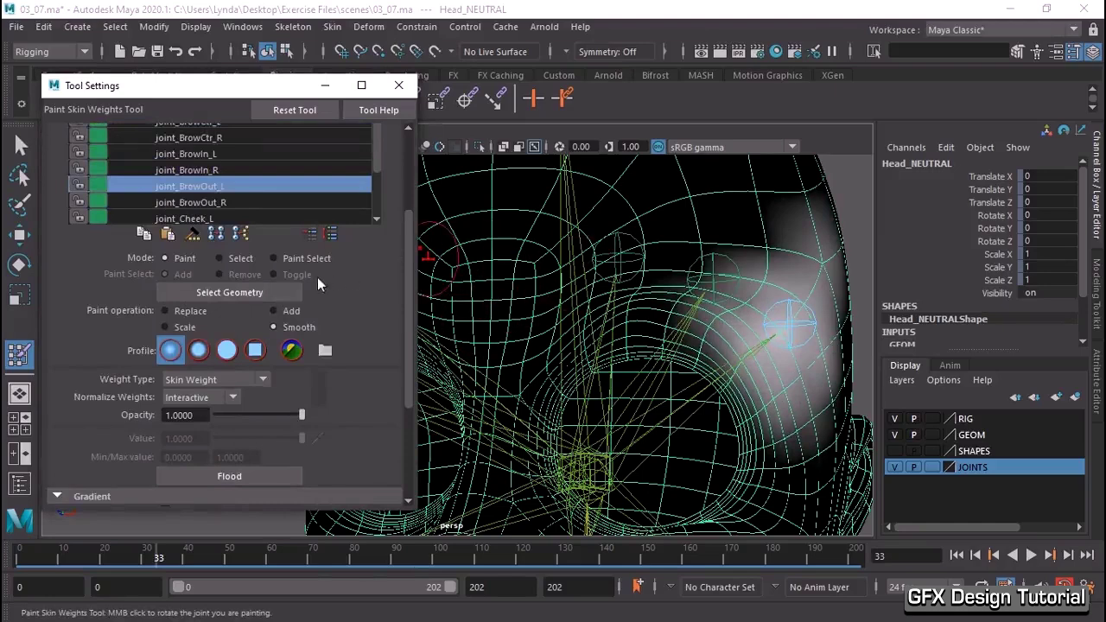
- Flood-smooth the joint_BrowIn_L weights, then scrub the timeline to check the brow
{"action": "scroll", "coordinate": [316, 276], "scroll_direction": "up", "scroll_amount": 2}
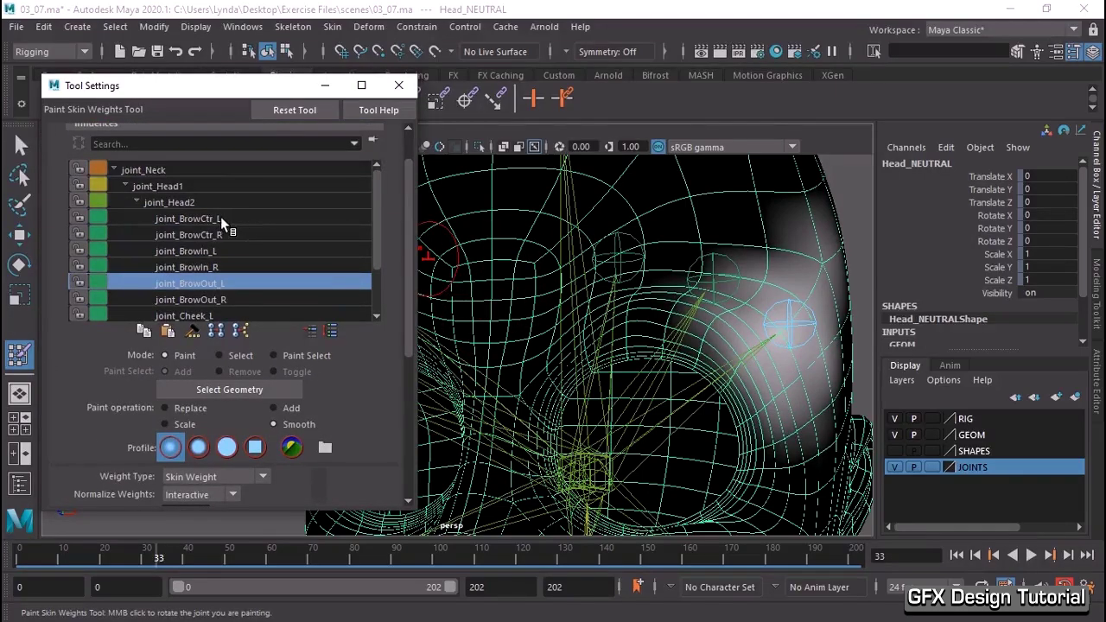
{"action": "left_click", "coordinate": [216, 251]}
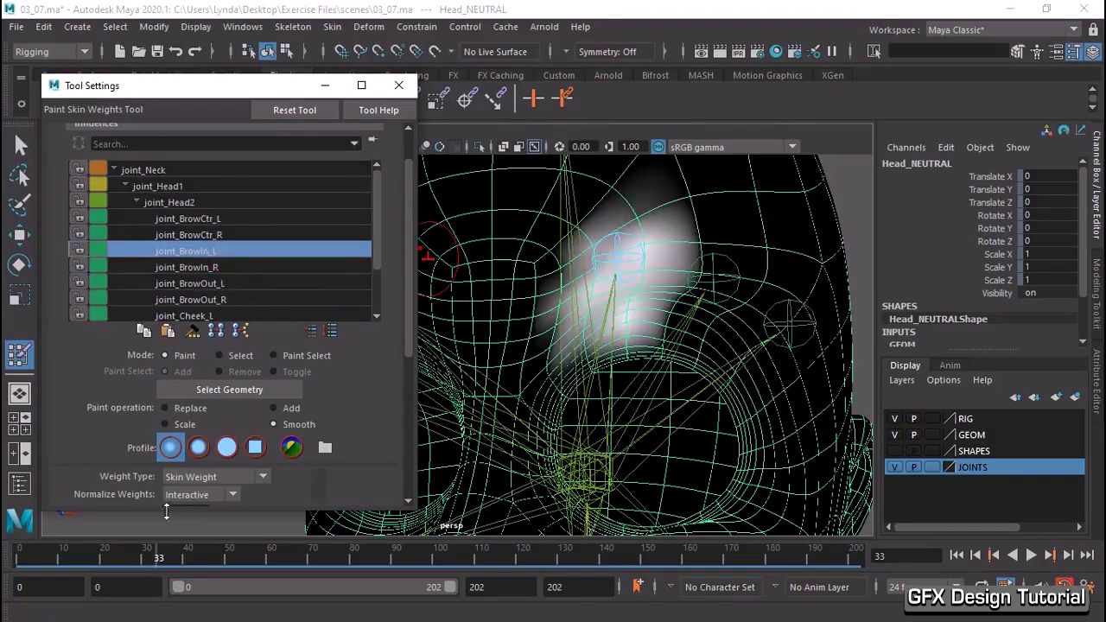
{"action": "scroll", "coordinate": [257, 454], "scroll_direction": "down", "scroll_amount": 1}
{"action": "scroll", "coordinate": [258, 454], "scroll_direction": "down", "scroll_amount": 1}
{"action": "left_click", "coordinate": [241, 473]}
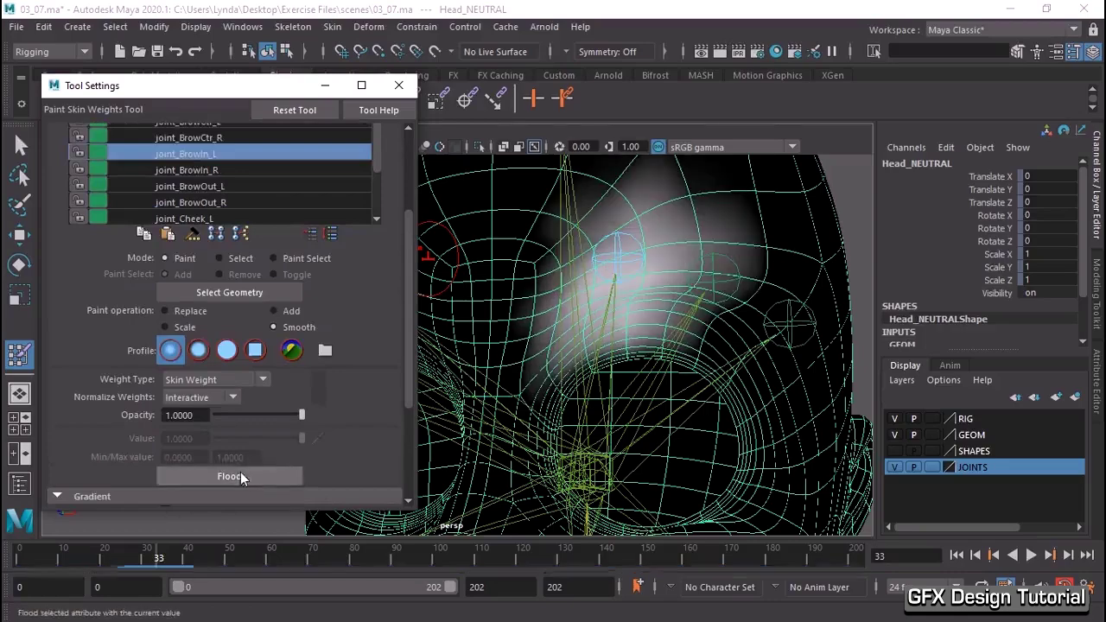
{"action": "mouse_move", "coordinate": [101, 553]}
{"action": "left_mouse_down"}
{"action": "mouse_move", "coordinate": [439, 578]}
{"action": "mouse_move", "coordinate": [61, 585]}
{"action": "mouse_move", "coordinate": [466, 577]}
{"action": "mouse_move", "coordinate": [432, 592]}
{"action": "mouse_move", "coordinate": [255, 609]}
{"action": "mouse_move", "coordinate": [19, 596]}
{"action": "left_mouse_up"}
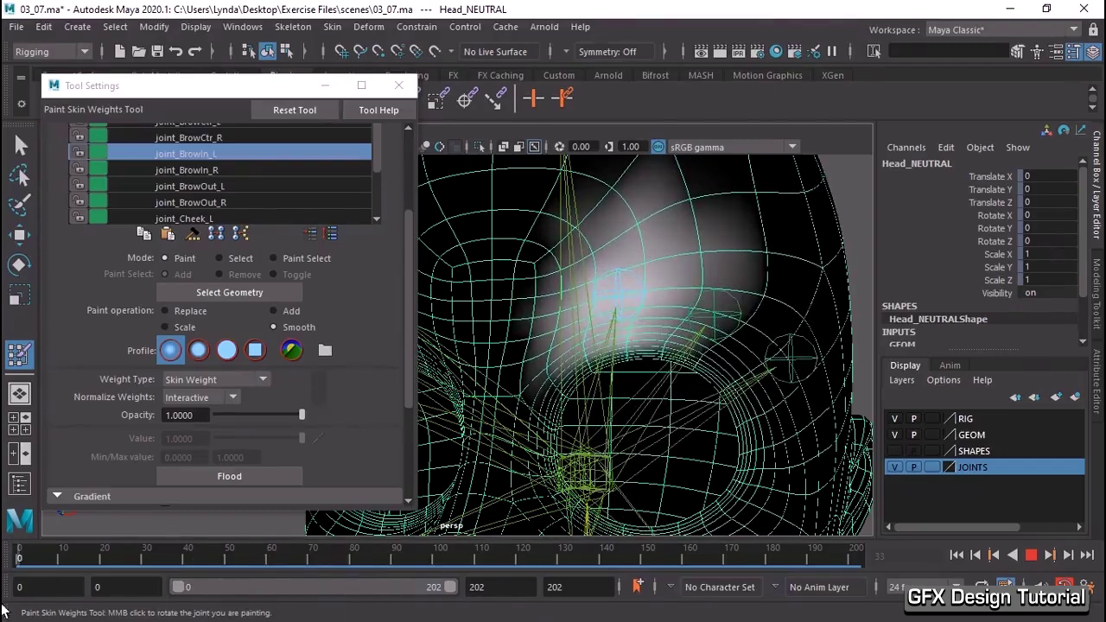
- Return the timeline to frame 0 and leave weight painting for Object Mode
{"action": "left_click", "coordinate": [398, 85]}
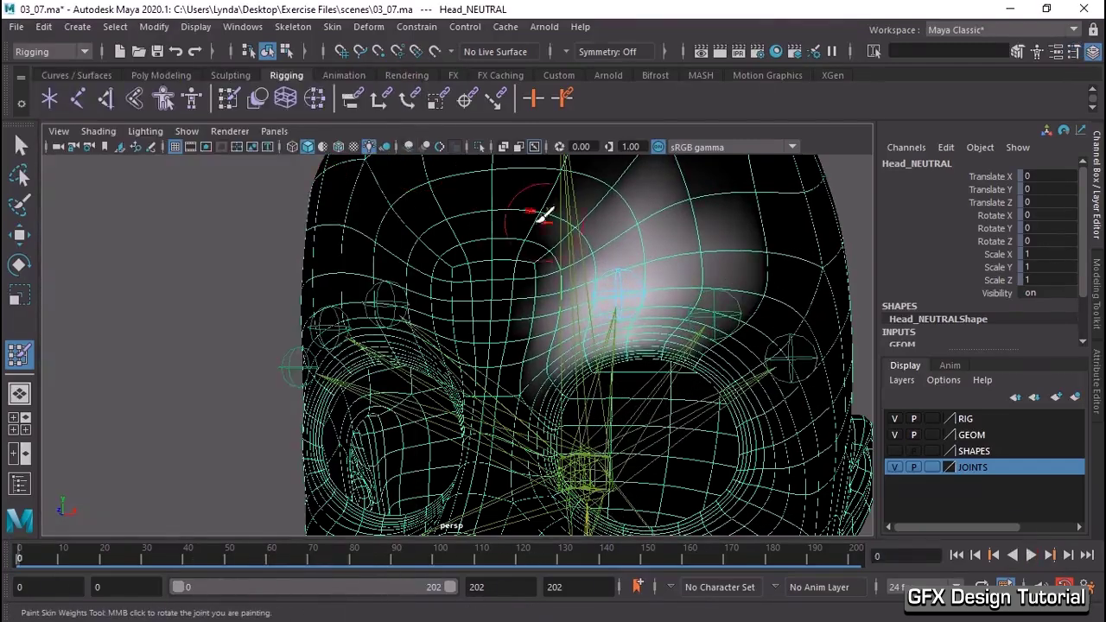
{"action": "scroll", "coordinate": [682, 250], "scroll_direction": "down", "scroll_amount": 3}
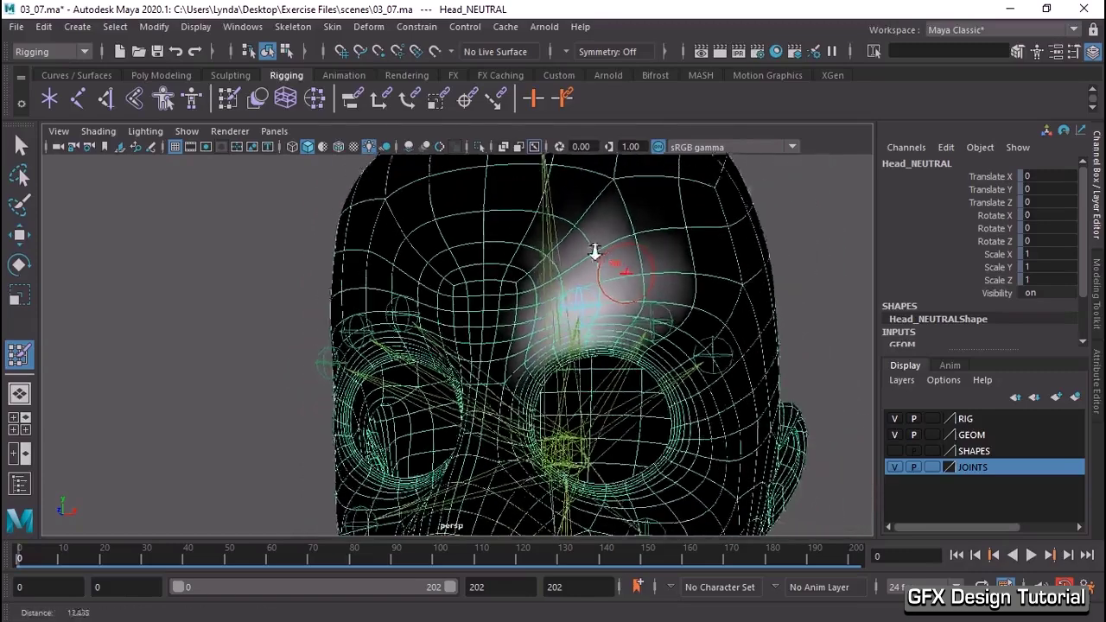
{"action": "scroll", "coordinate": [605, 276], "scroll_direction": "down", "scroll_amount": 3}
{"action": "right_click_drag", "start_coordinate": [628, 227], "coordinate": [654, 227]}
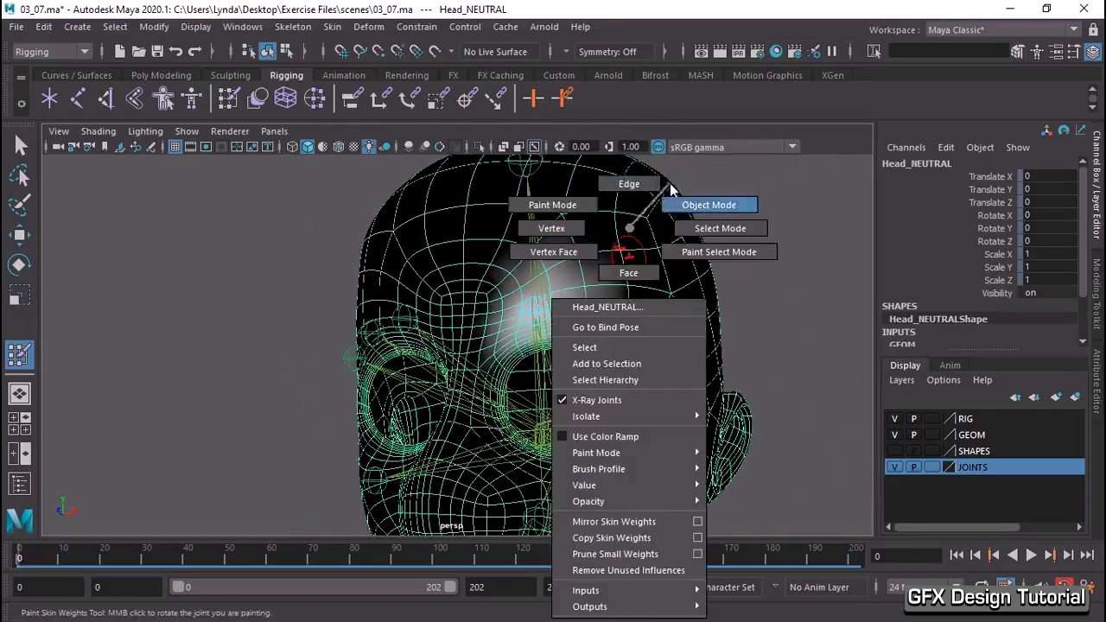
{"action": "right_click_drag", "start_coordinate": [708, 192], "coordinate": [708, 196]}
{"action": "left_click", "coordinate": [24, 145]}
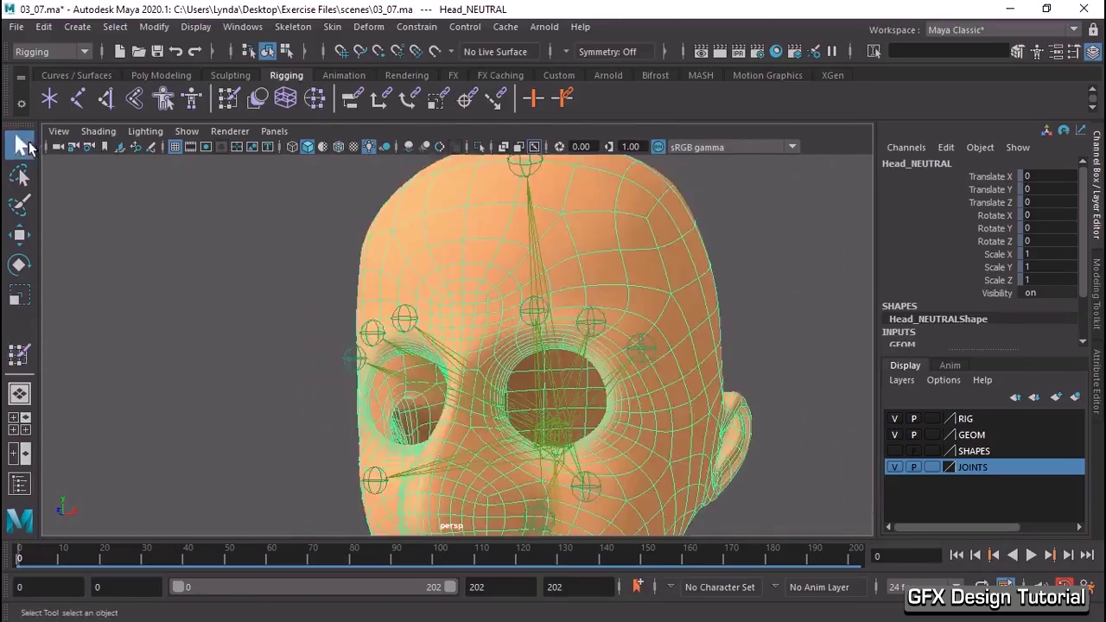
- Frame the head front-on and apply Skin > Mirror Skin Weights
{"action": "mouse_move", "coordinate": [728, 335]}
{"action": "left_mouse_down", "text": "alt"}
{"action": "mouse_move", "coordinate": [758, 345]}
{"action": "mouse_move", "coordinate": [630, 360]}
{"action": "left_mouse_up", "text": "alt"}
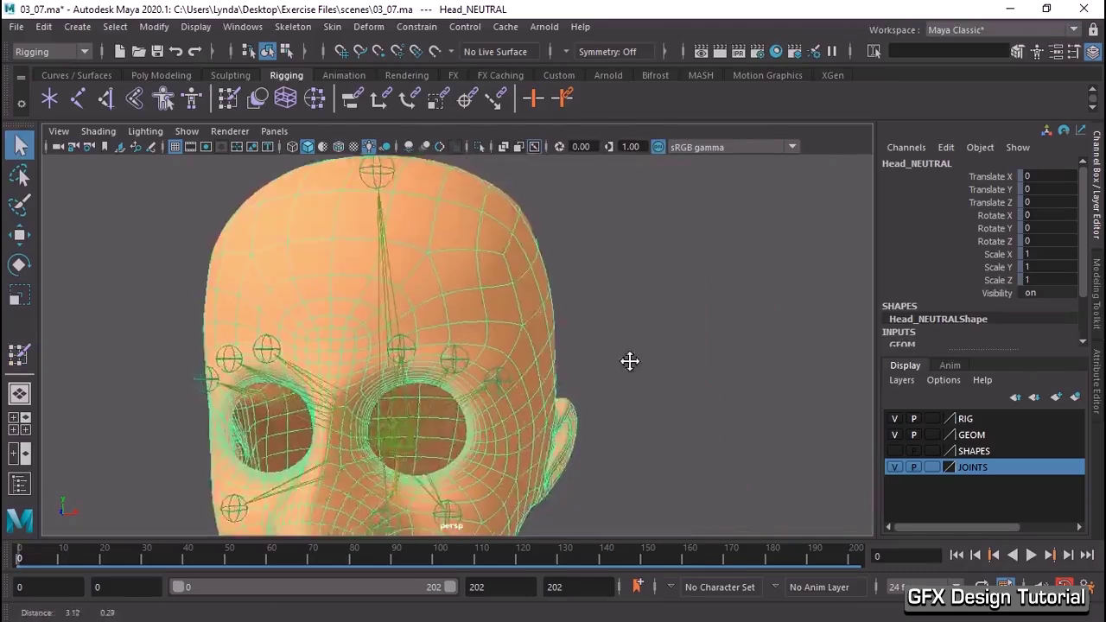
{"action": "scroll", "coordinate": [580, 367], "scroll_direction": "down", "scroll_amount": 2}
{"action": "middle_click_drag", "start_coordinate": [580, 367], "coordinate": [629, 304], "text": "alt"}
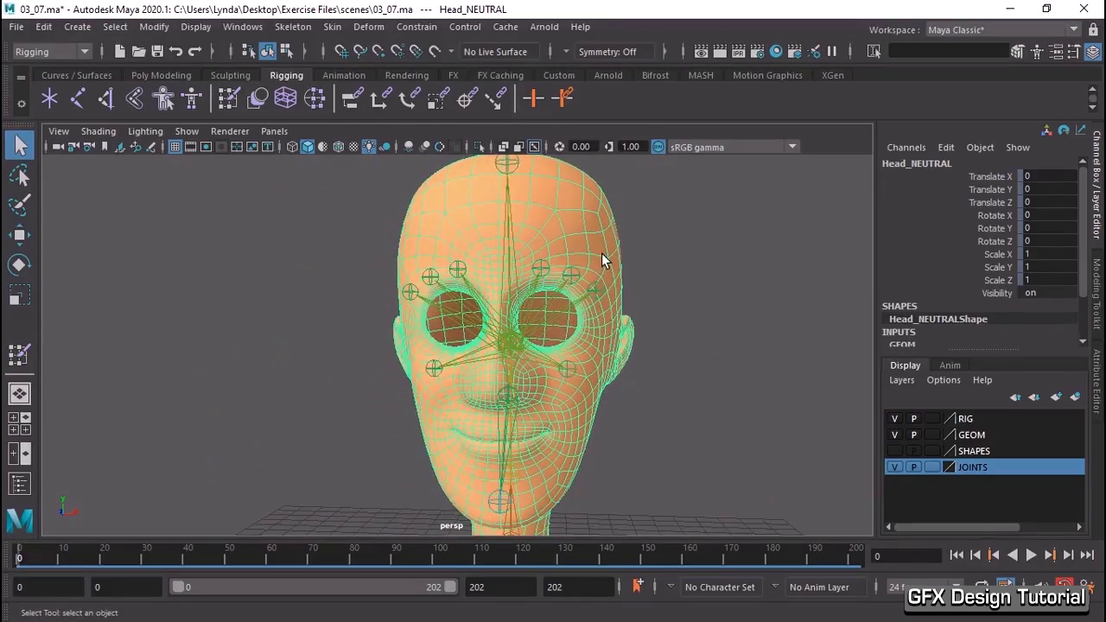
{"action": "left_click", "coordinate": [331, 27]}
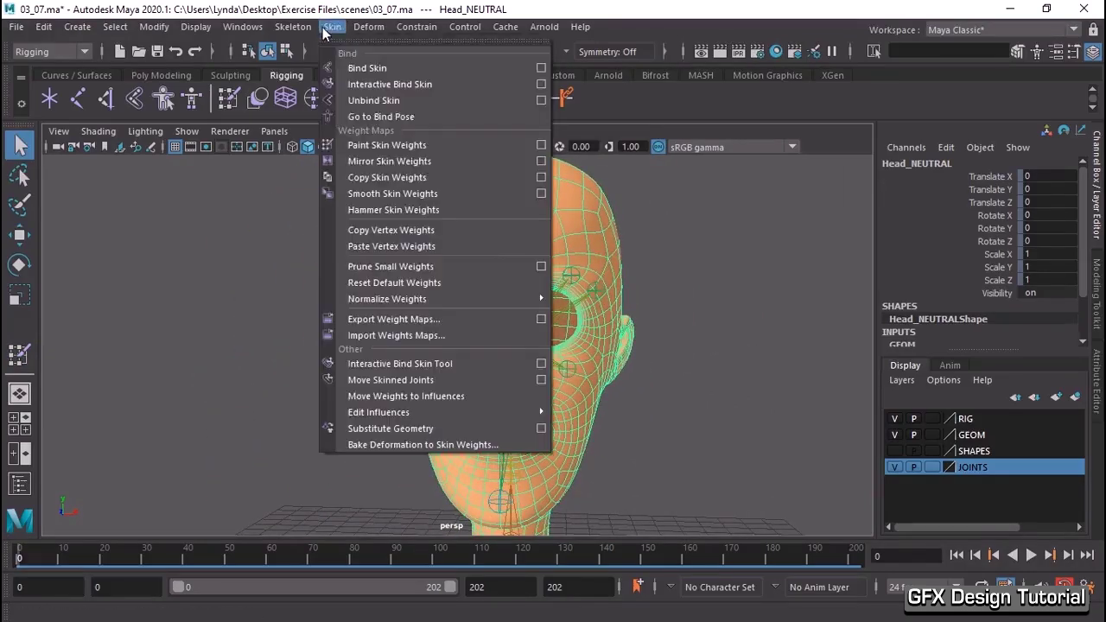
{"action": "left_click", "coordinate": [381, 161]}
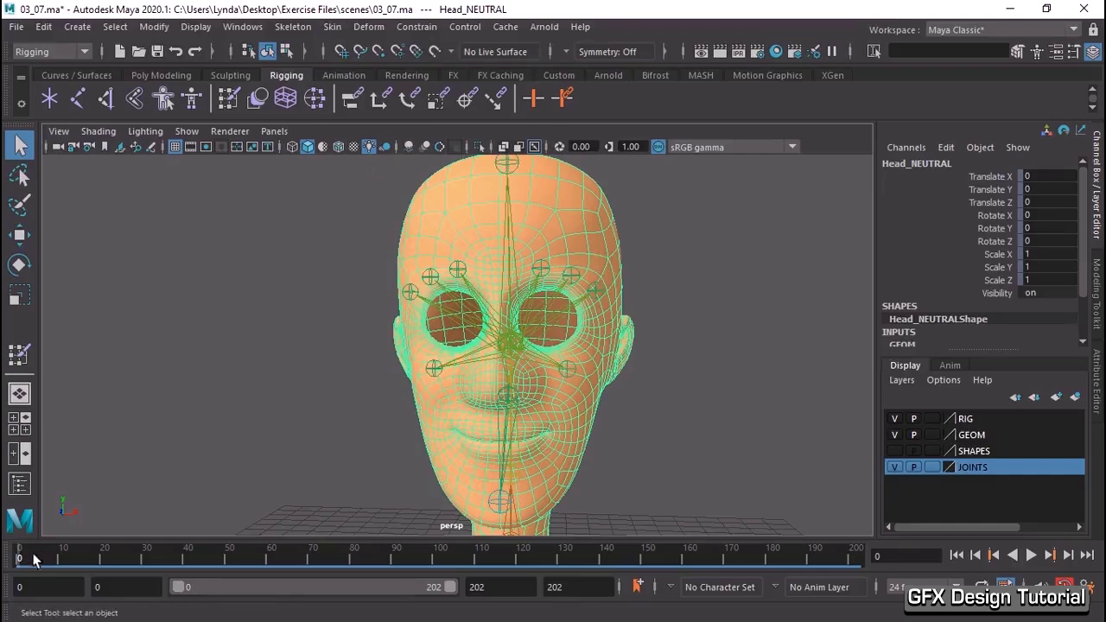
{"action": "left_click_drag", "start_coordinate": [34, 559], "coordinate": [404, 607]}
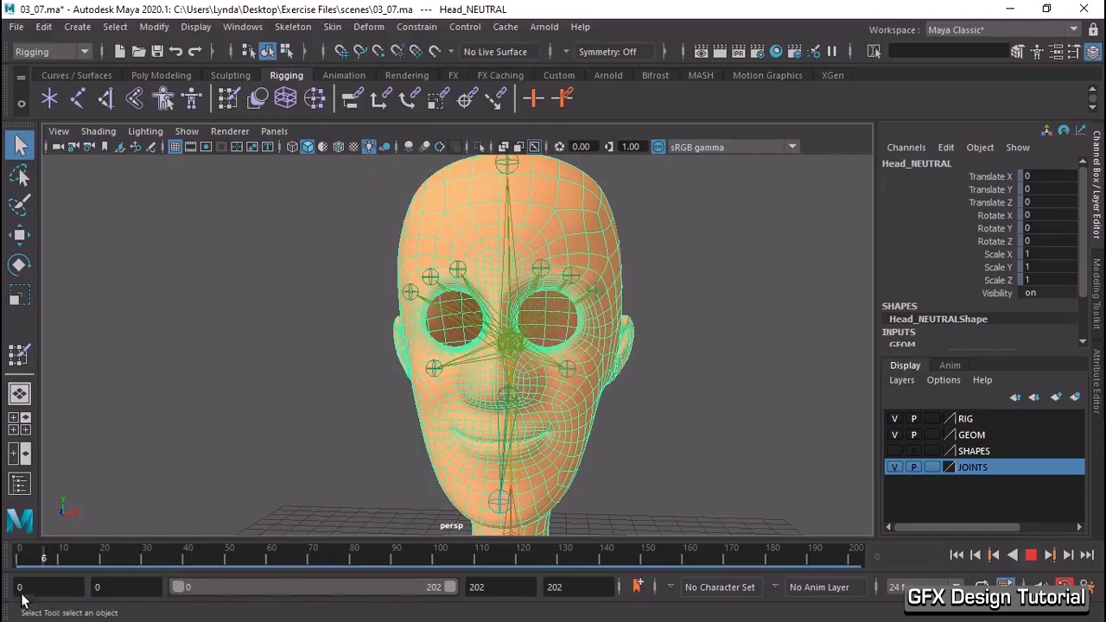
{"action": "key", "text": "alt+shift+v"}
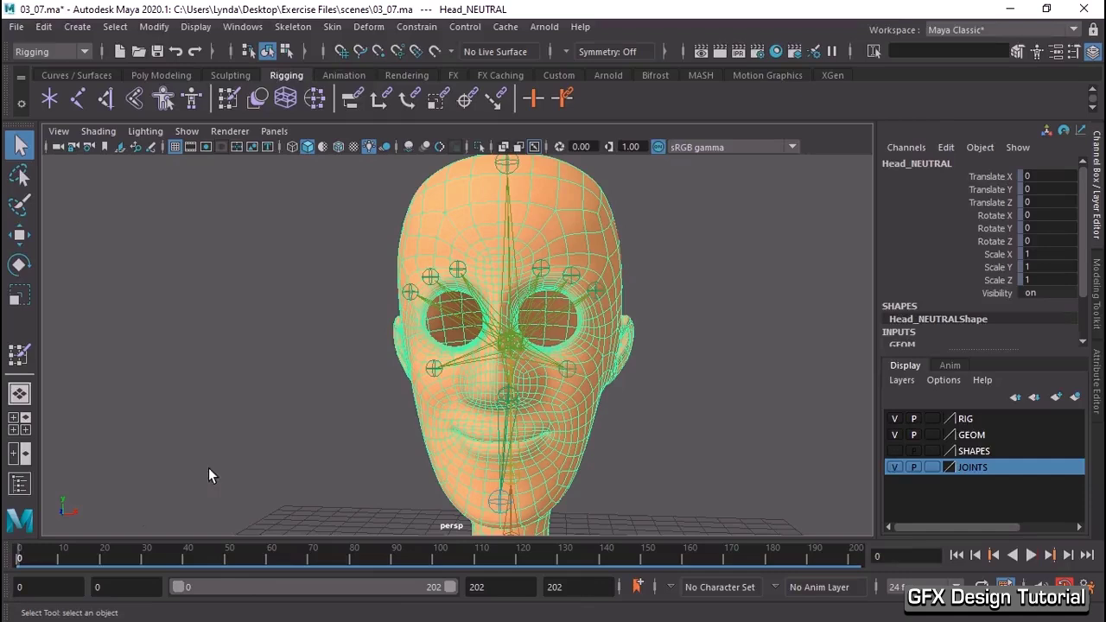